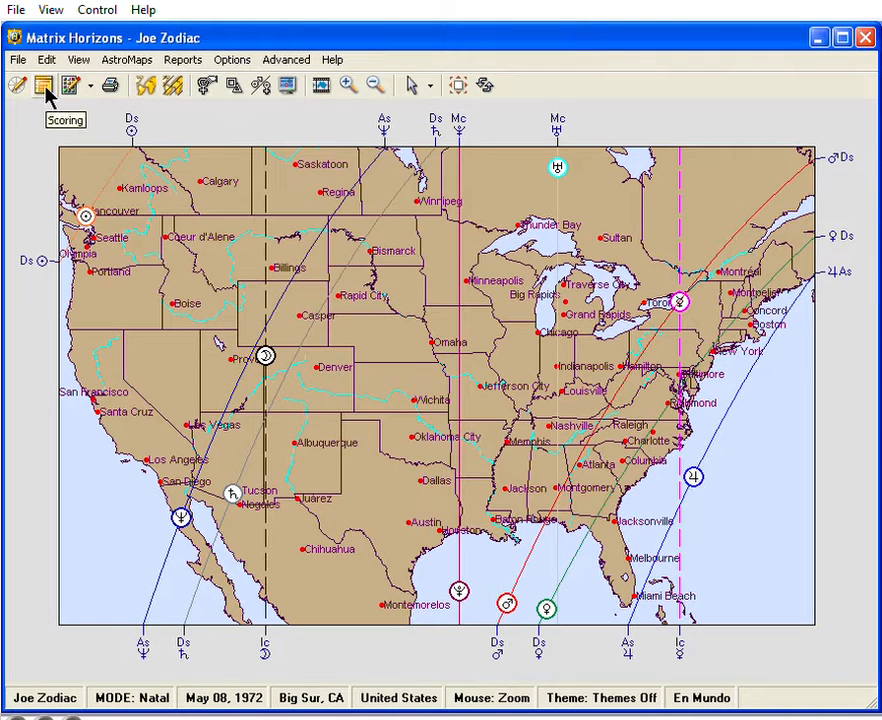
# Open the Scoring tool and page through the first city charts of the A Few Vacation Destinations list.
pyautogui.click(44, 87)
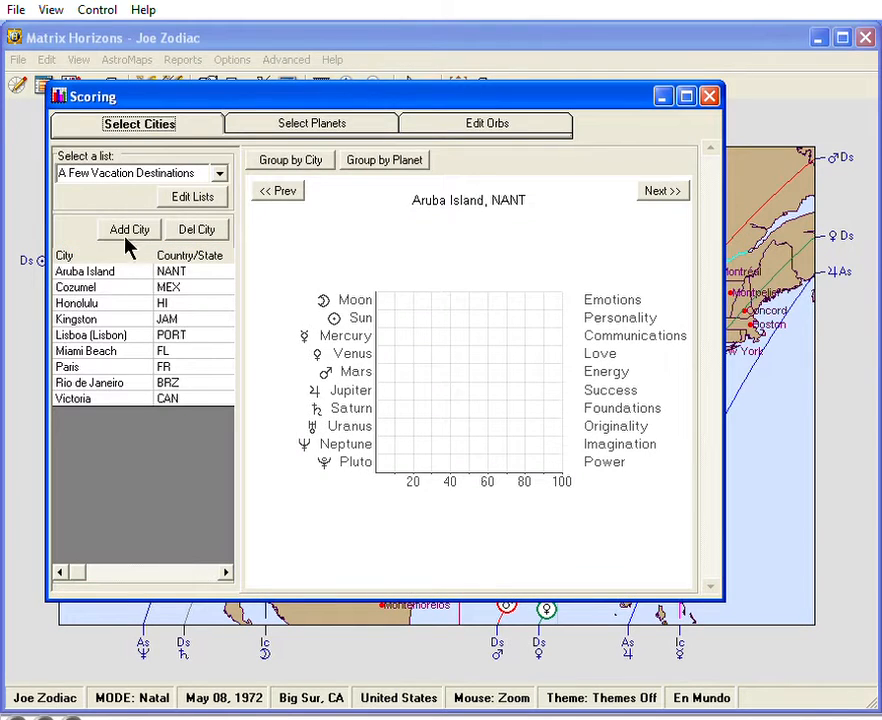
pyautogui.click(666, 190)
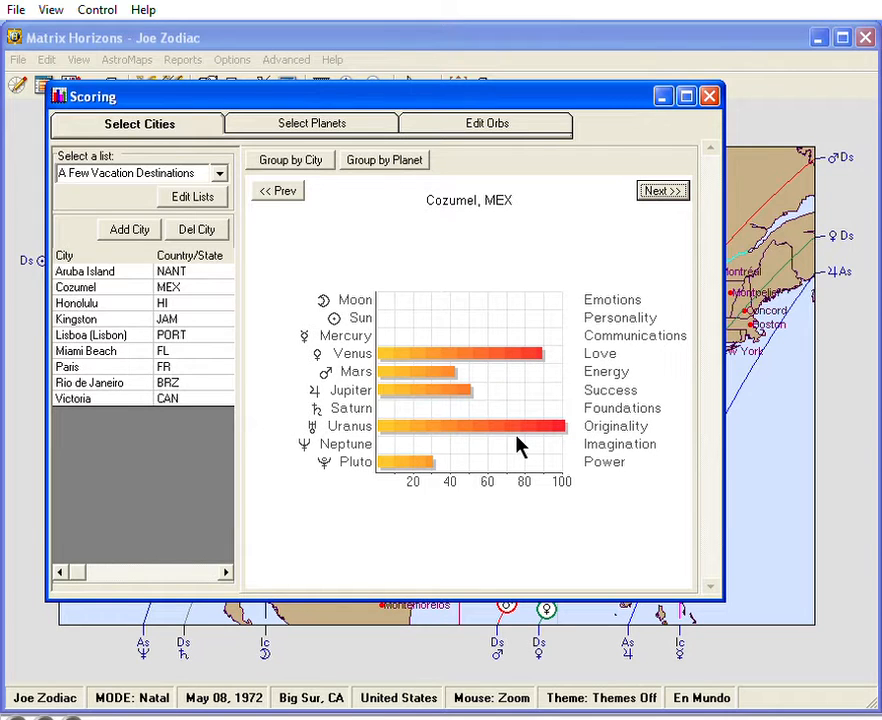
pyautogui.click(669, 190)
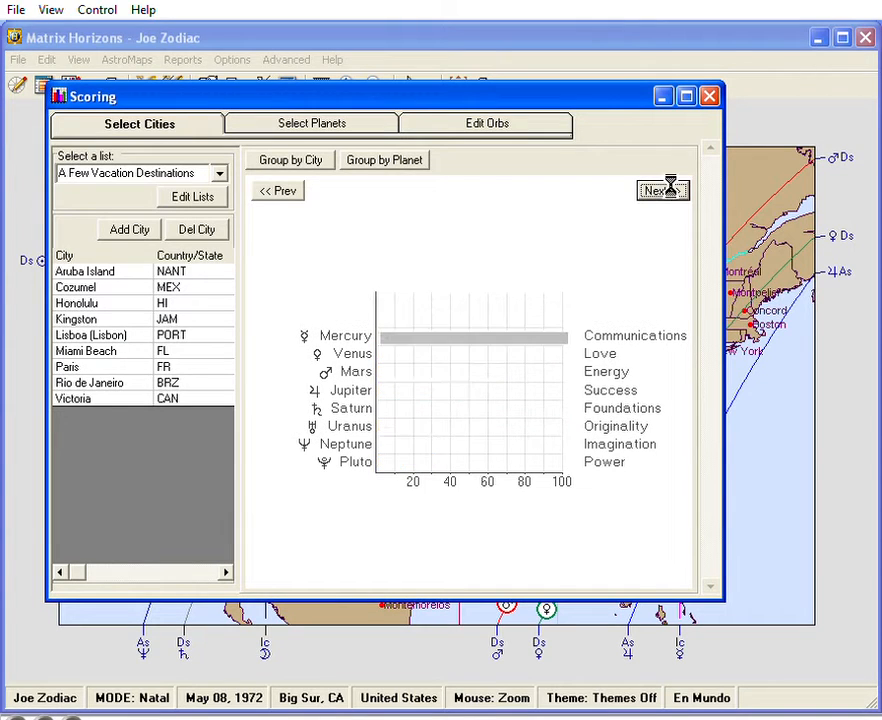
pyautogui.click(669, 191)
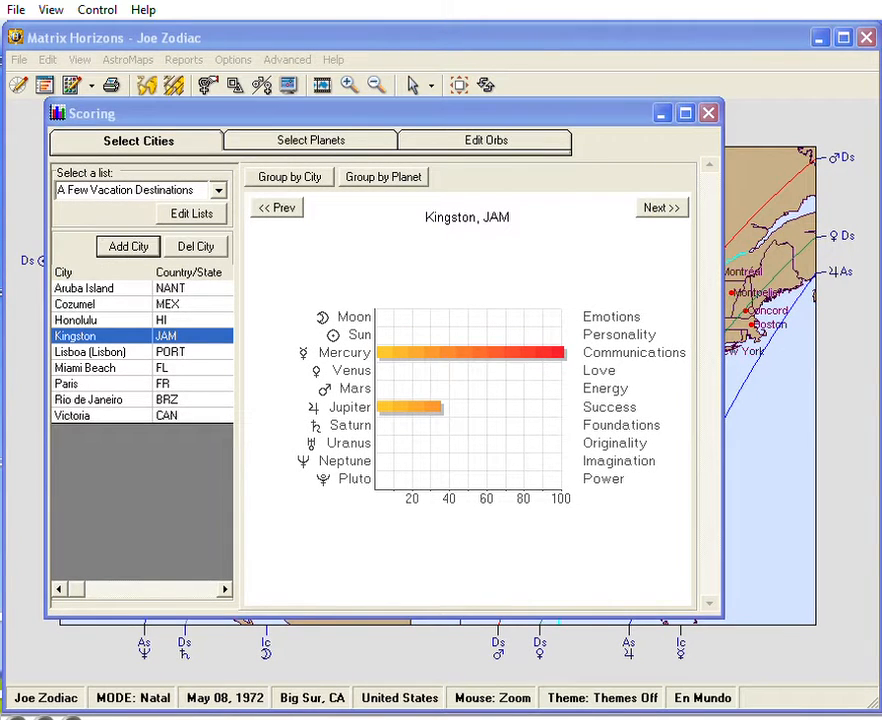
# Look through the available city lists, keeping A Few Vacation Destinations selected.
pyautogui.click(219, 191)
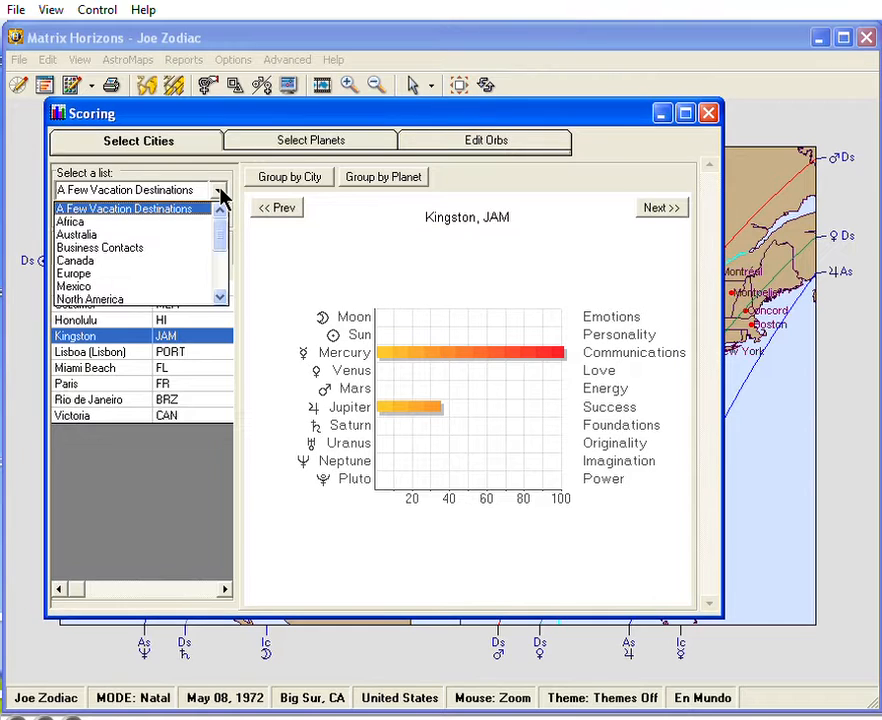
pyautogui.moveTo(221, 232)
pyautogui.mouseDown()
pyautogui.moveTo(219, 257)
pyautogui.moveTo(221, 230)
pyautogui.mouseUp()
pyautogui.click(180, 190)
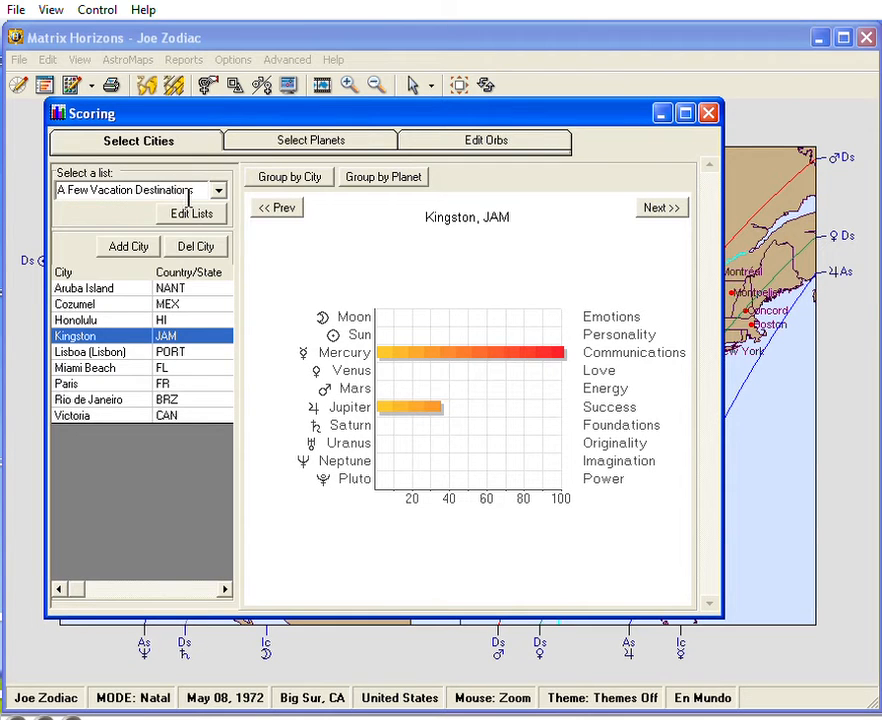
# Add Mount Shasta, California (Siskiyou), USA to the A Few Vacation Destinations list without adding it to the map.
pyautogui.click(118, 256)
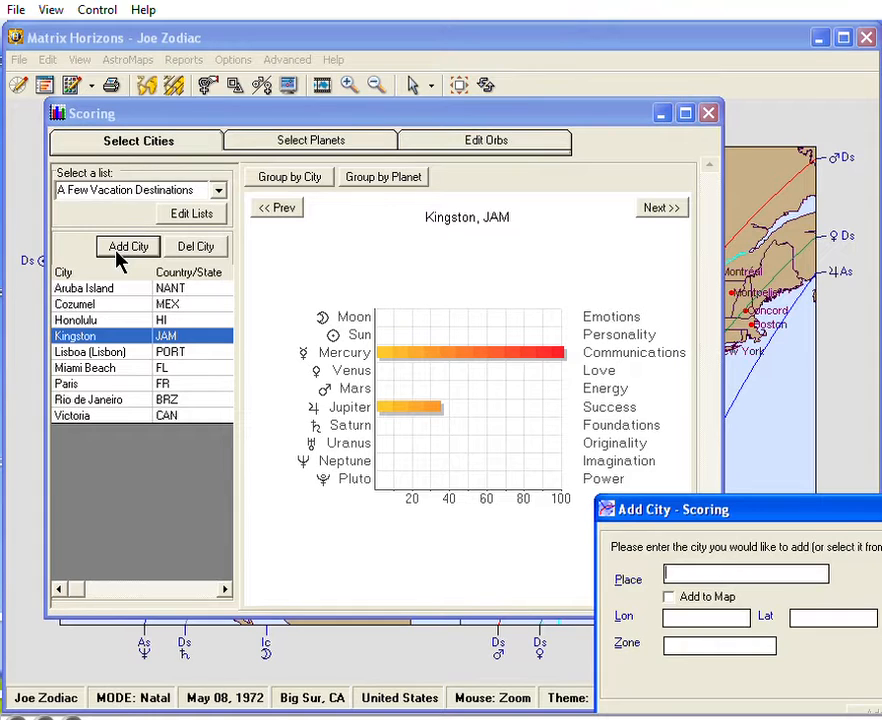
pyautogui.moveTo(728, 526); pyautogui.dragTo(419, 287)
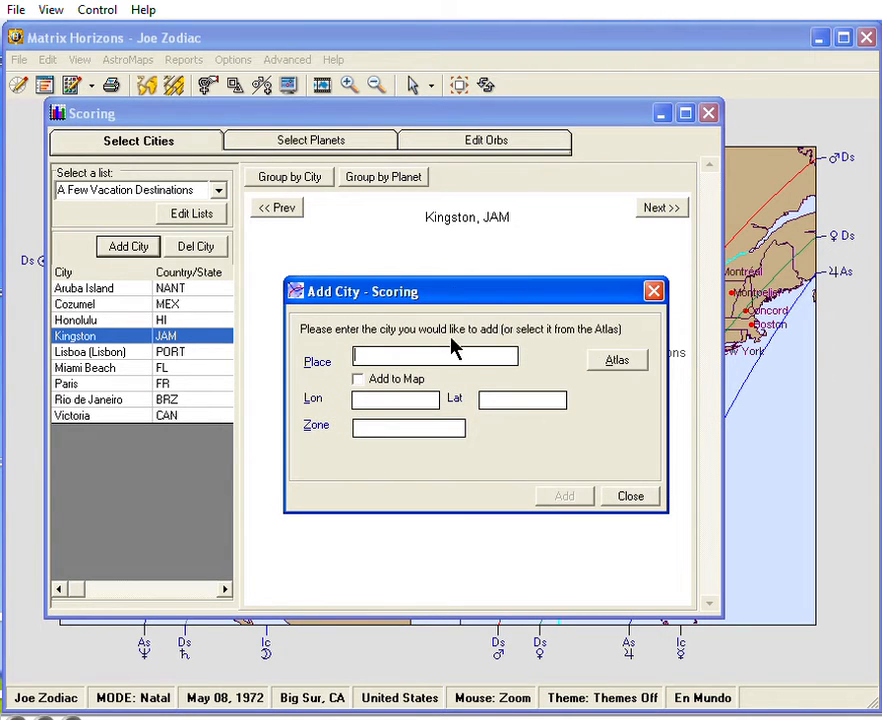
pyautogui.write('mount s')
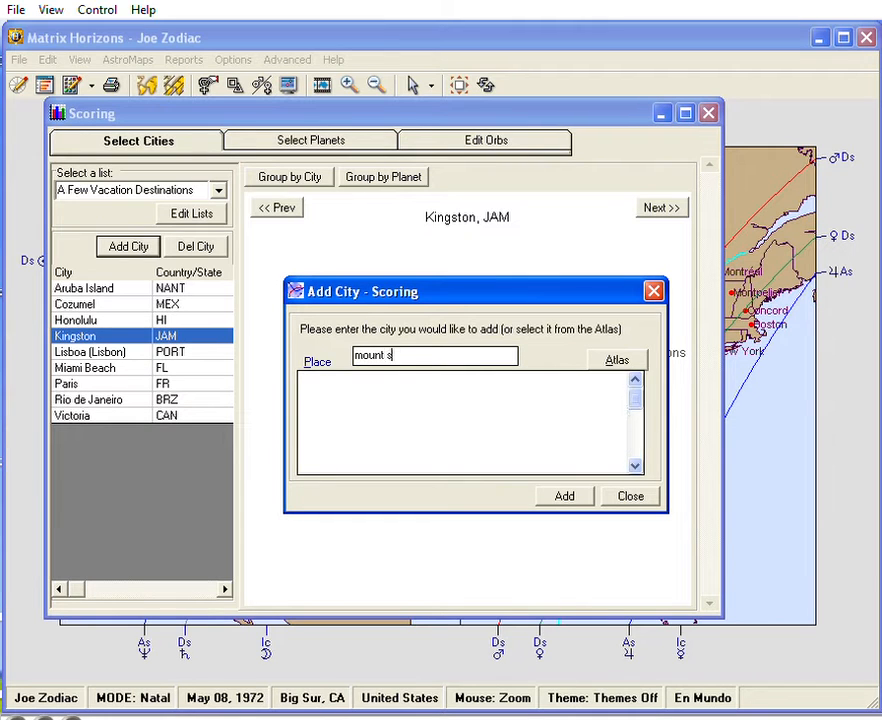
pyautogui.write('hasta')
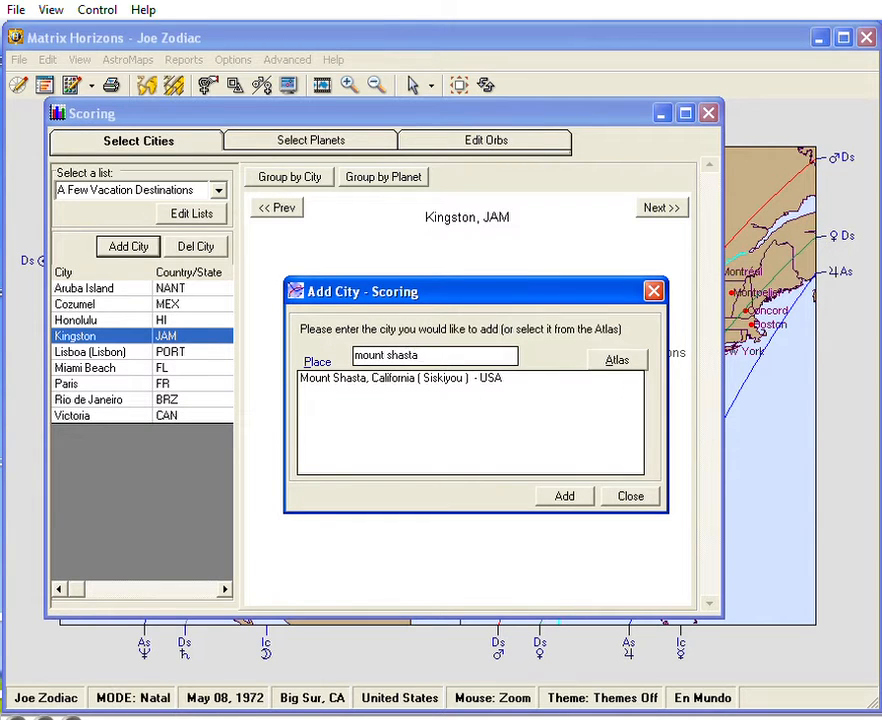
pyautogui.doubleClick(440, 380)
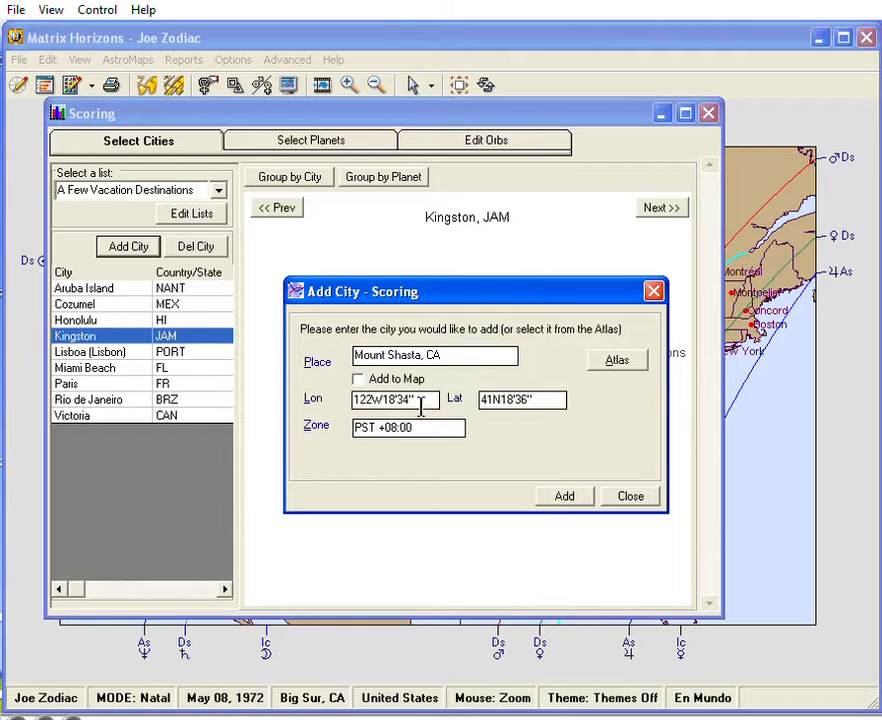
pyautogui.click(562, 497)
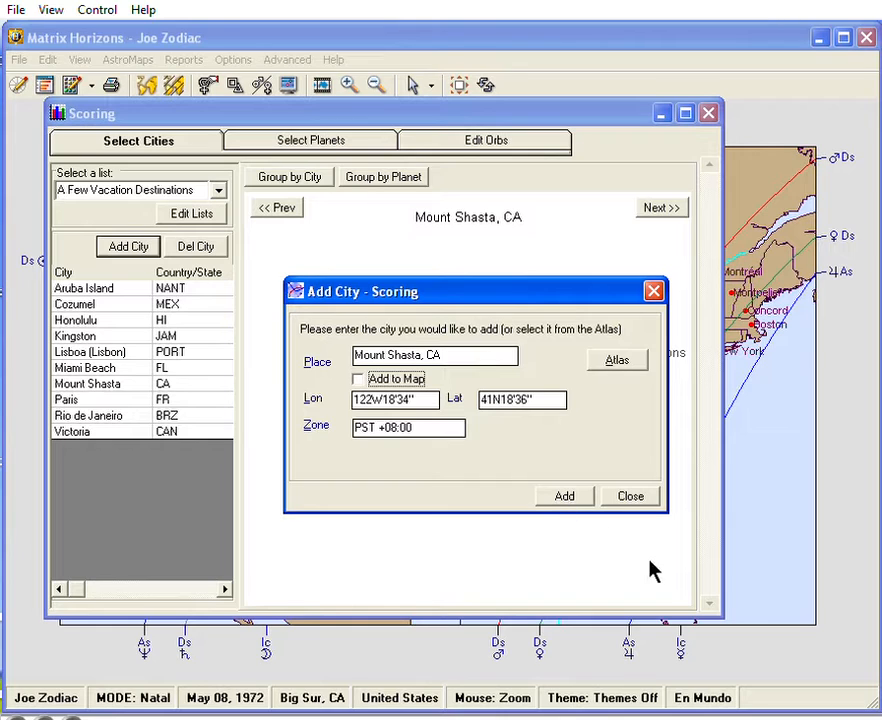
pyautogui.click(628, 497)
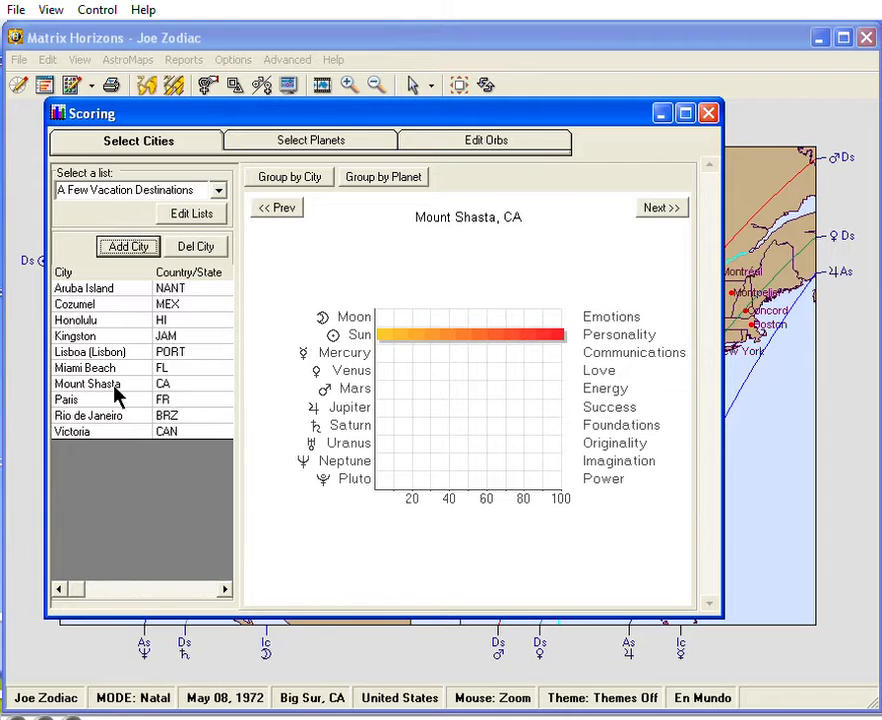
# Page through the planet score charts of the individual cities, including Cozumel and Honolulu.
pyautogui.click(648, 214)
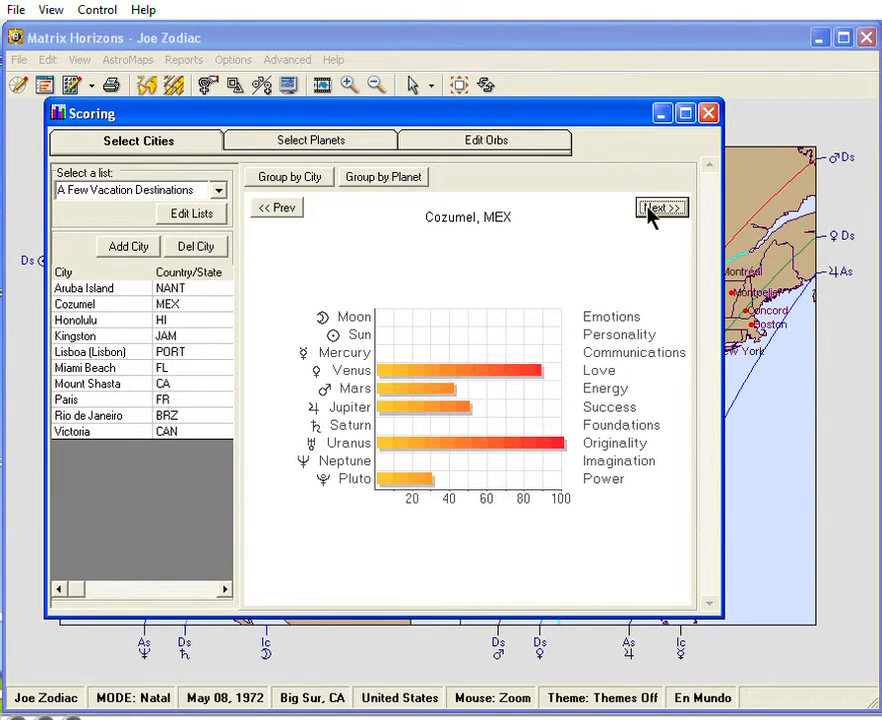
pyautogui.click(648, 214)
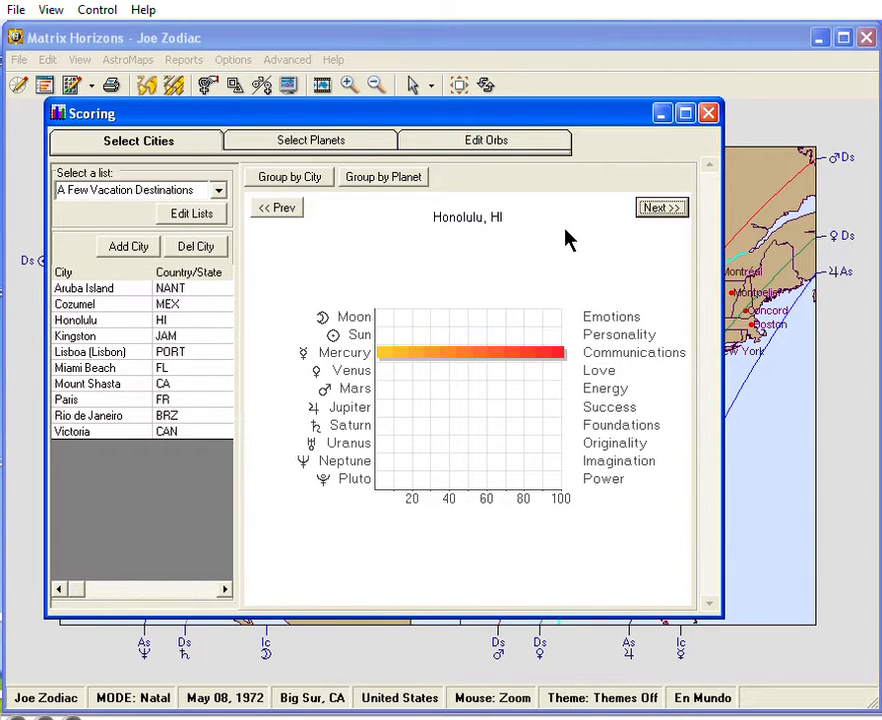
pyautogui.press('Return')
# Group the scores by planet and page forward to the Jupiter chart comparing all cities.
pyautogui.click(388, 177)
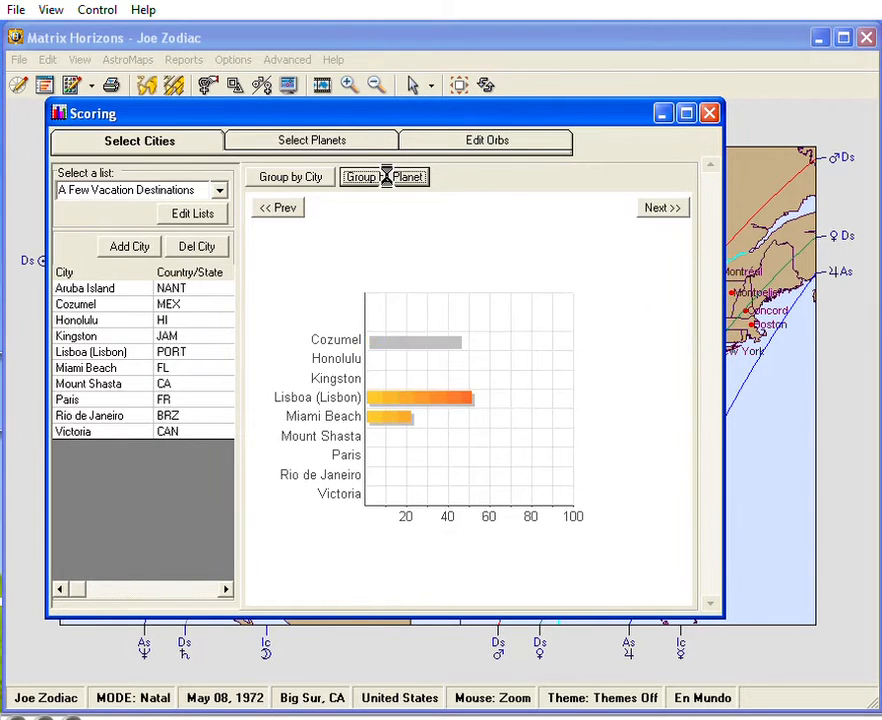
pyautogui.click(666, 213)
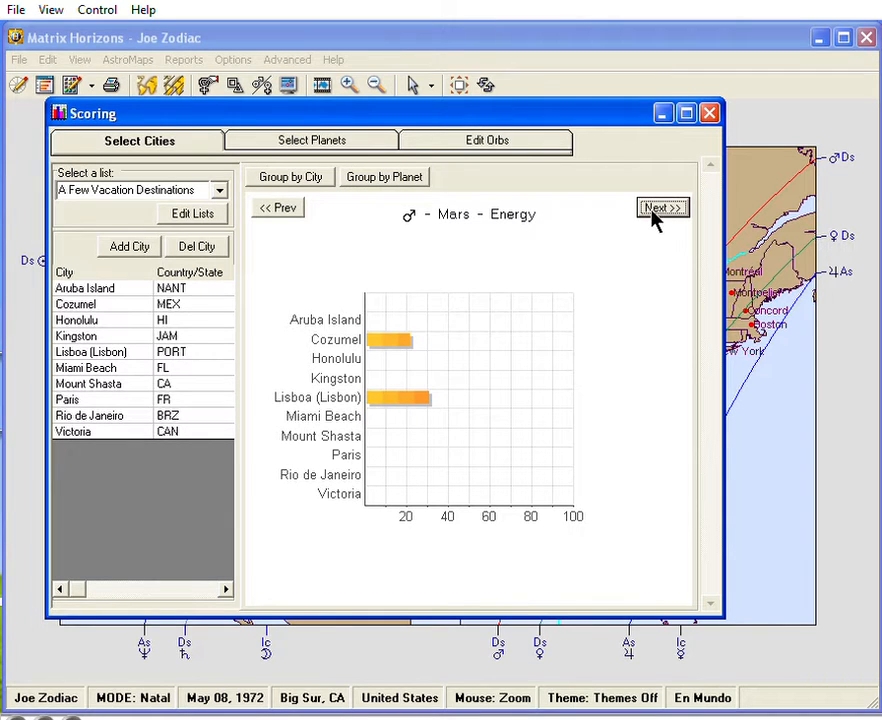
pyautogui.click(656, 211)
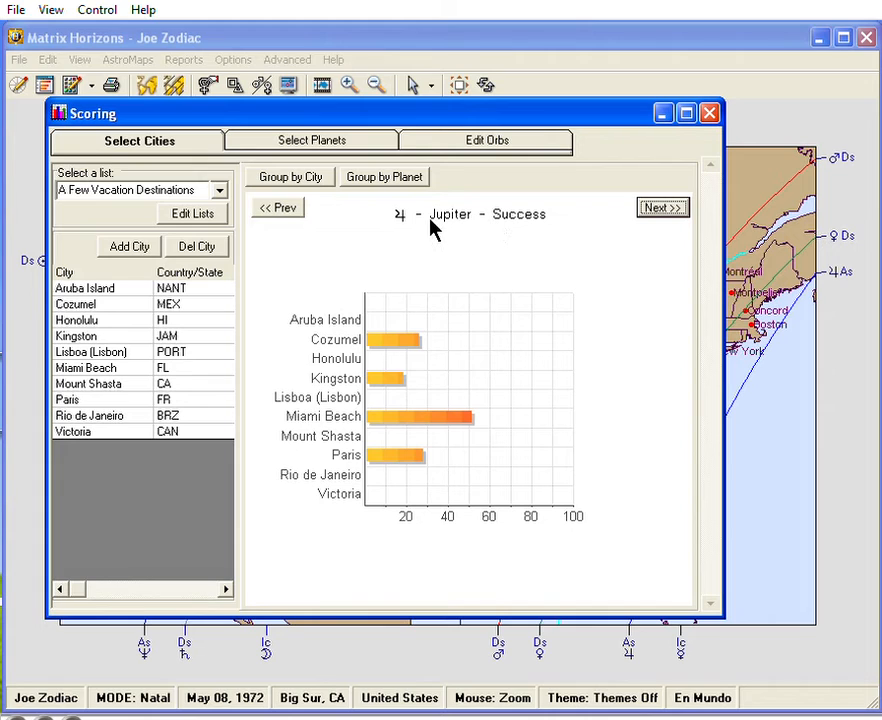
# Display the city comparison charts for Venus, Mars and Neptune from the planet selection.
pyautogui.click(370, 147)
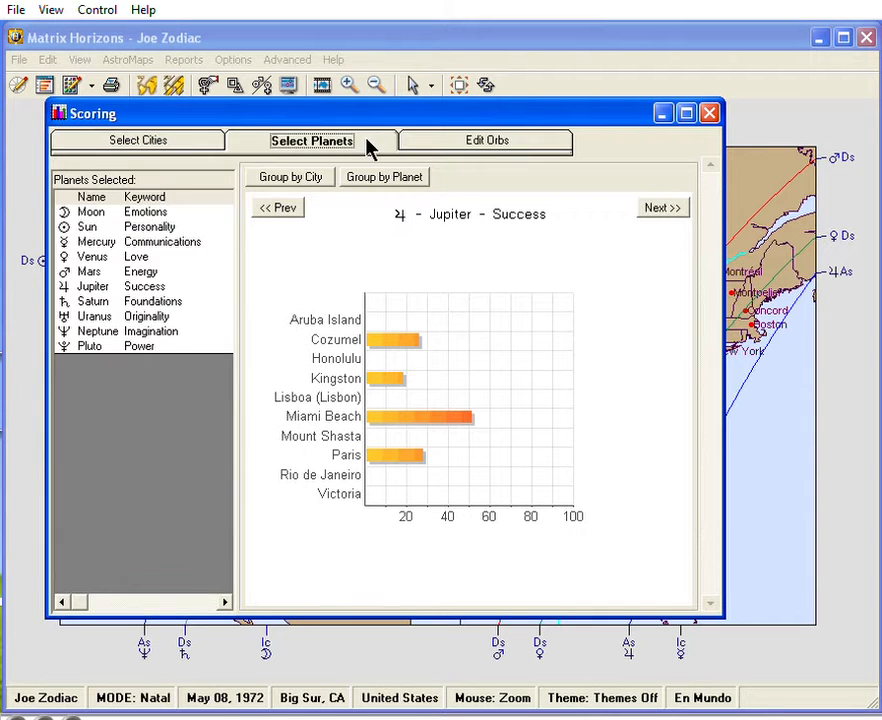
pyautogui.click(146, 258)
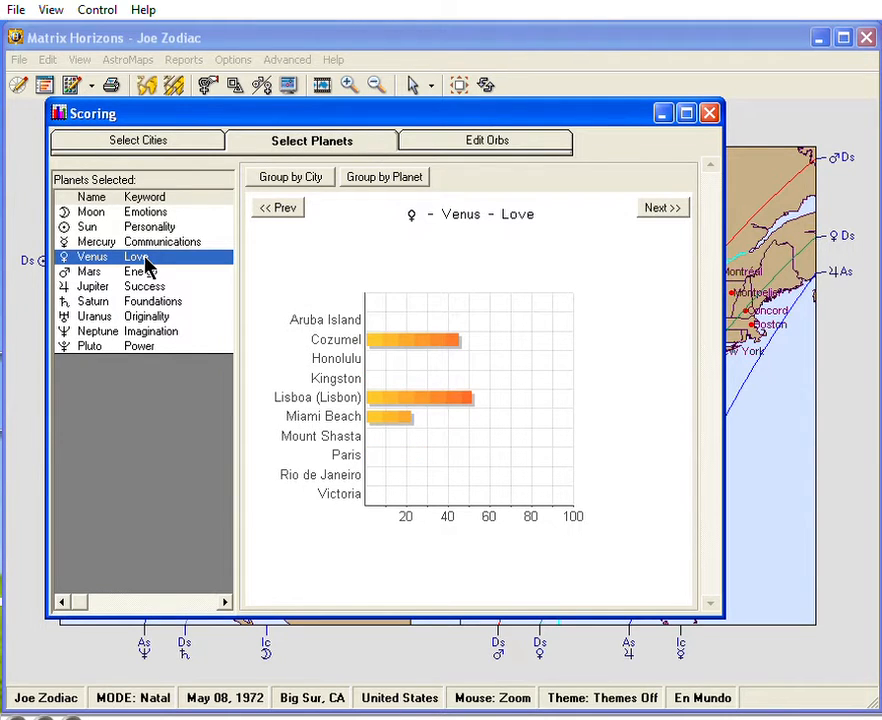
pyautogui.click(655, 211)
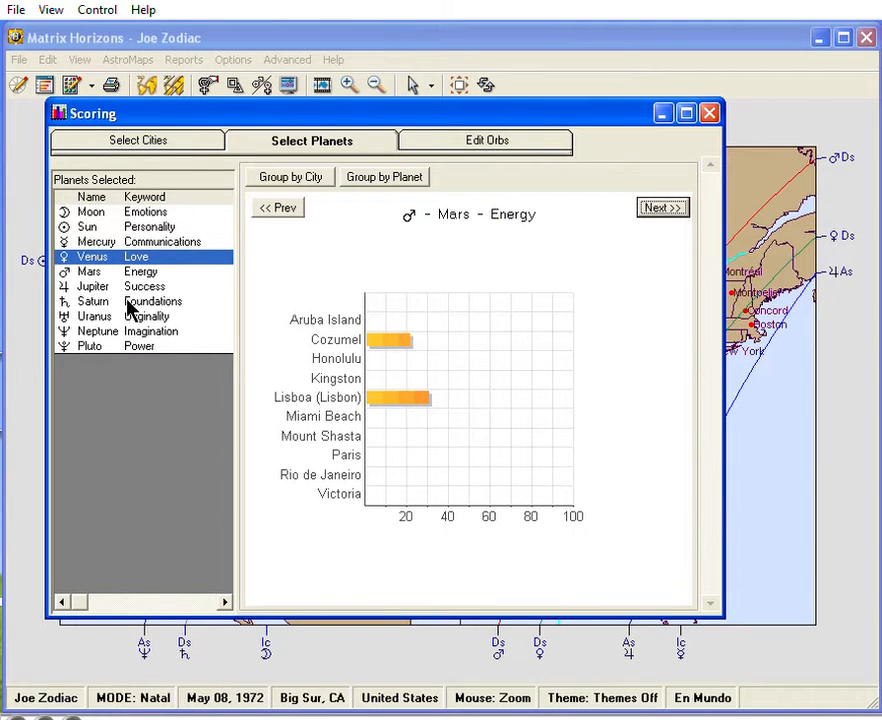
pyautogui.click(101, 331)
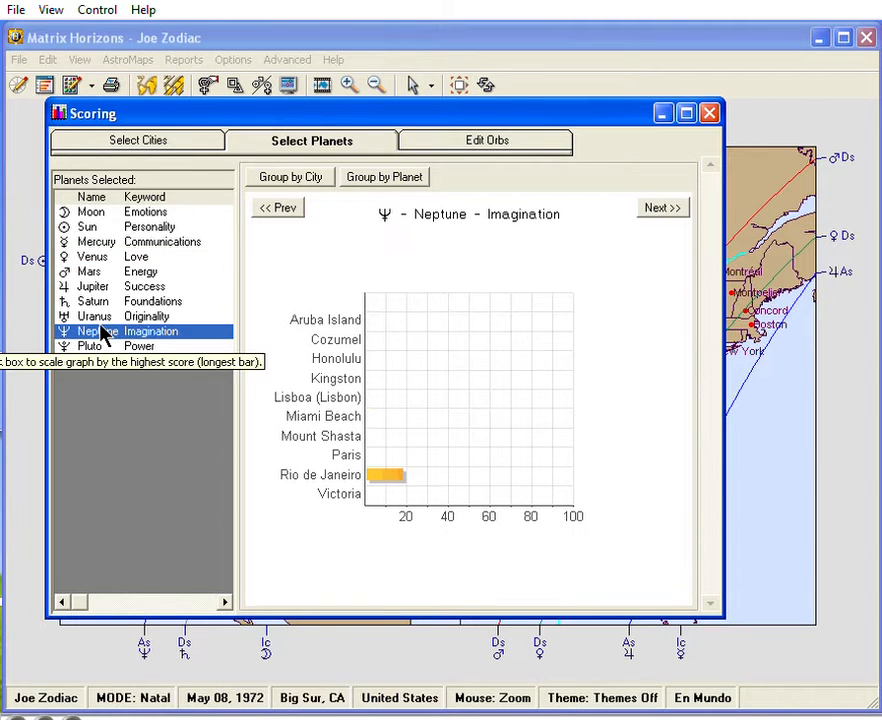
# Create a new city list named Business Contacts and close the list editor.
pyautogui.click(181, 145)
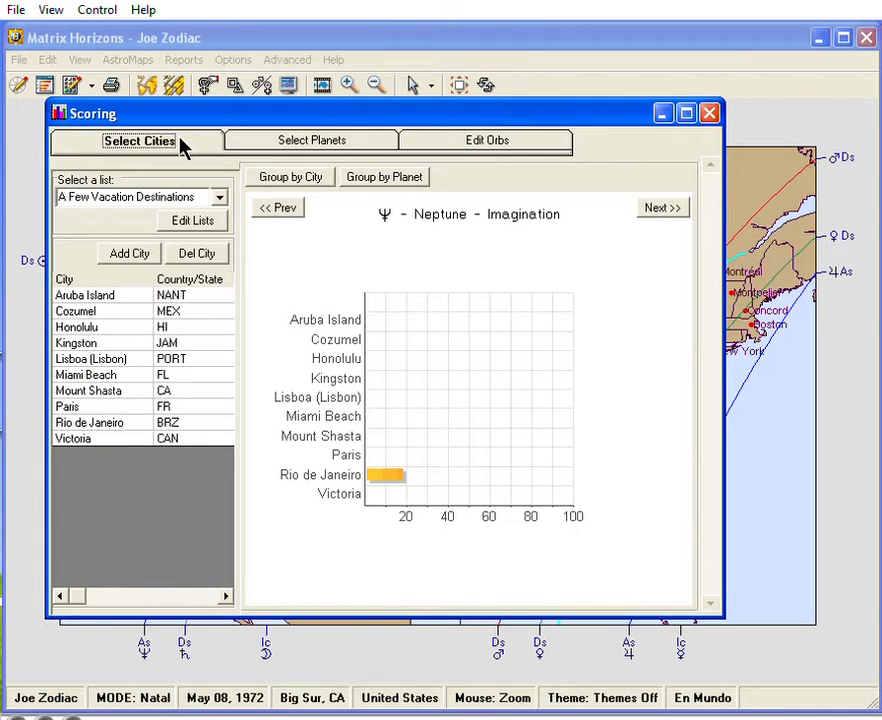
pyautogui.click(193, 221)
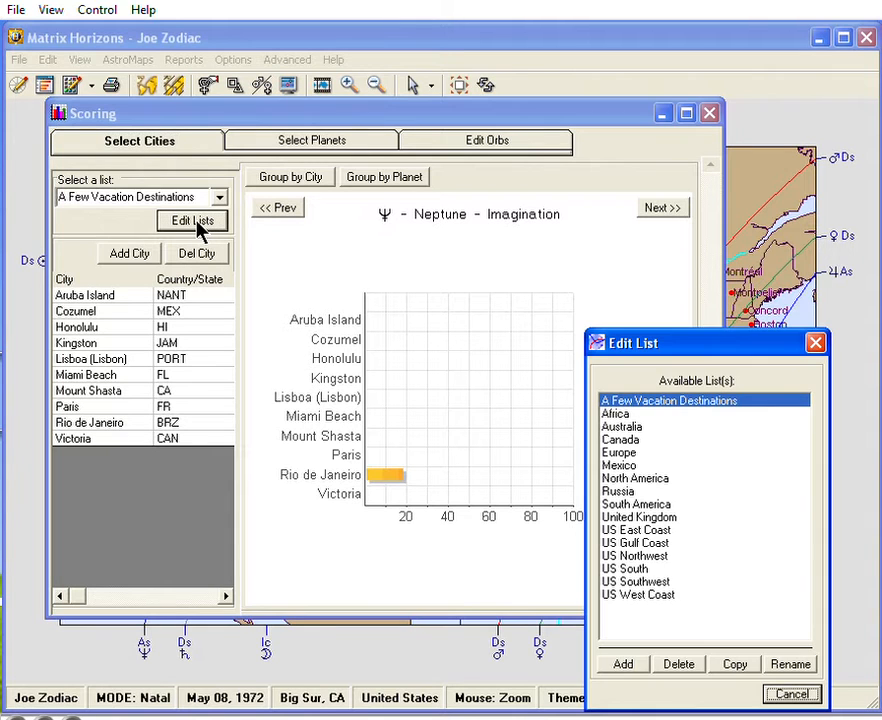
pyautogui.moveTo(712, 344); pyautogui.dragTo(468, 197)
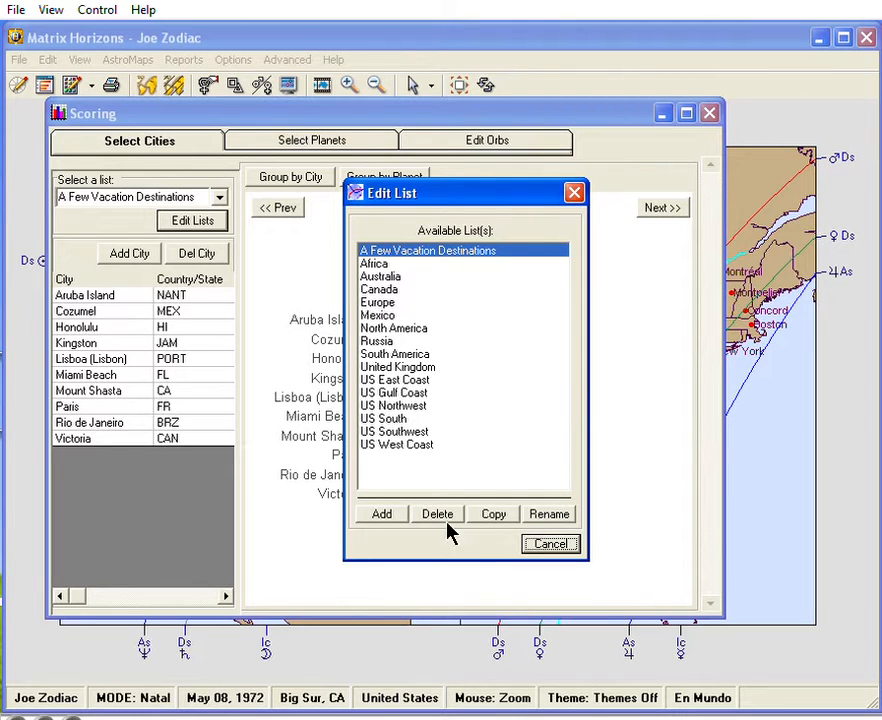
pyautogui.click(382, 514)
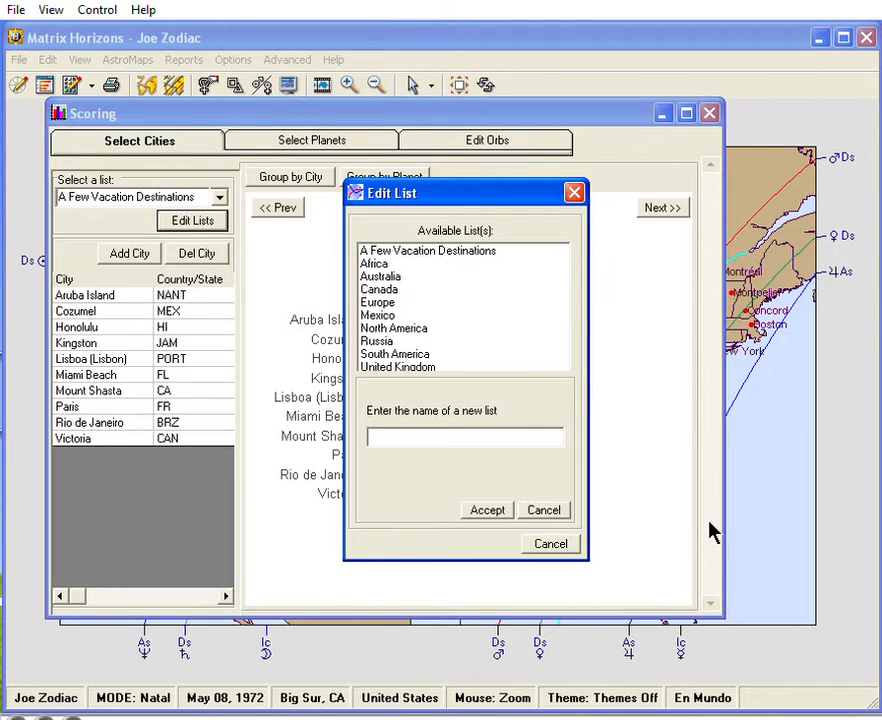
pyautogui.write('Business Contacts')
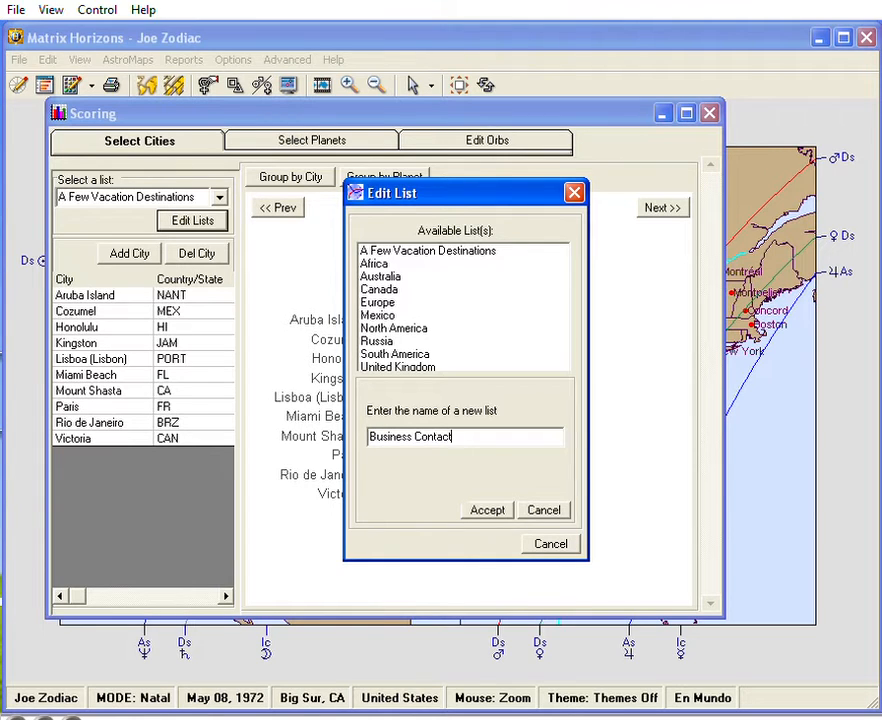
pyautogui.click(488, 512)
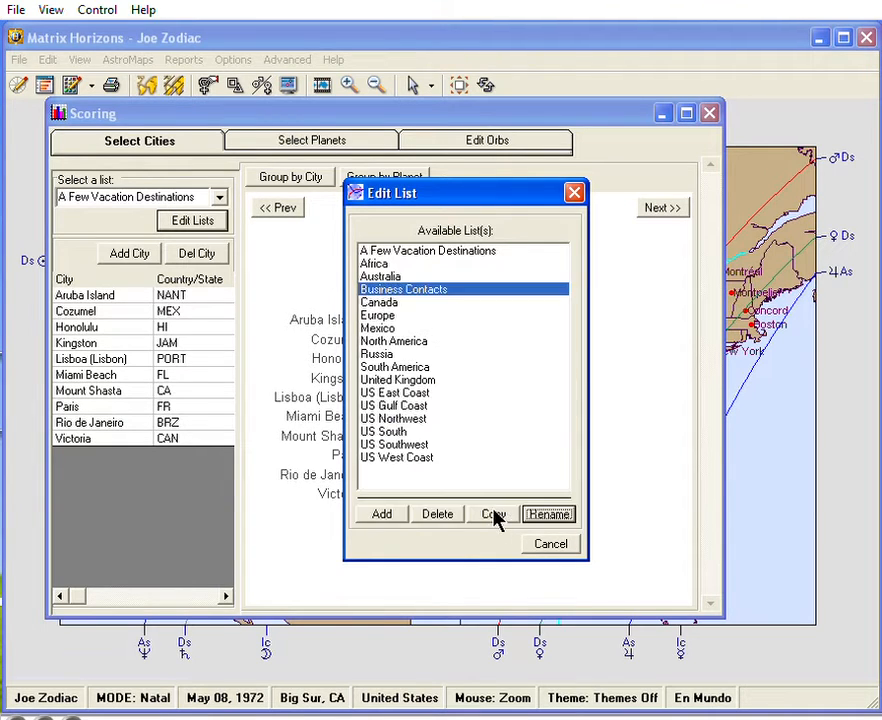
pyautogui.click(550, 549)
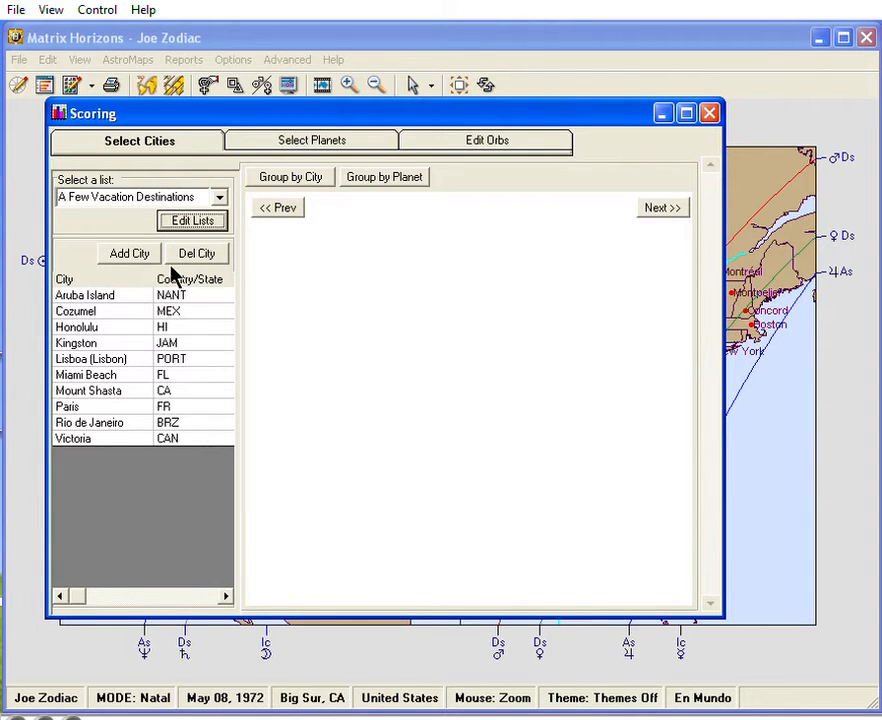
# Switch to the Business Contacts city list and add Tampa, Florida (Hillsborough) to it from the matching places.
pyautogui.click(219, 198)
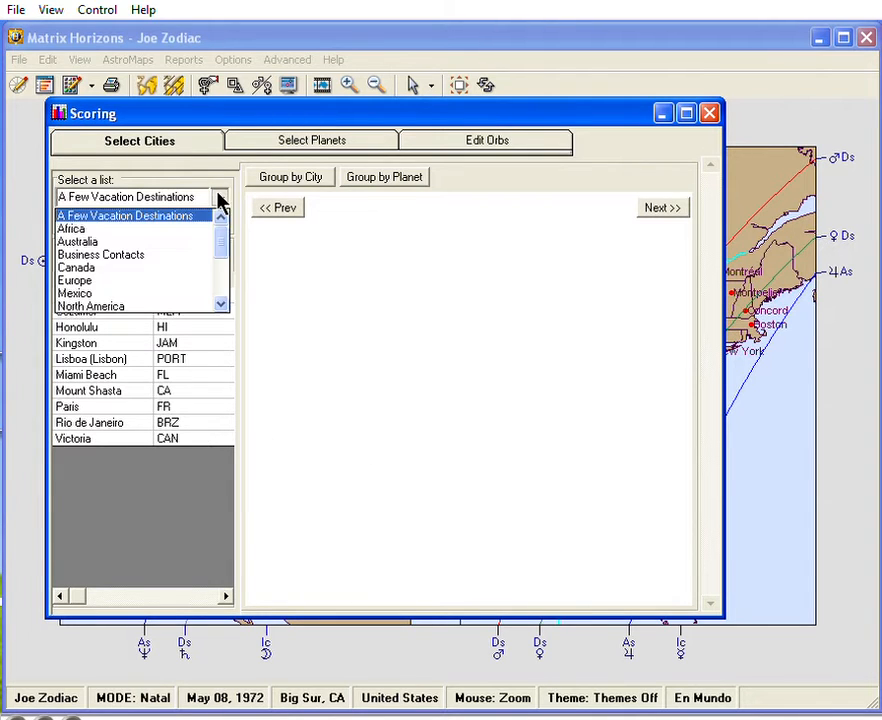
pyautogui.click(161, 256)
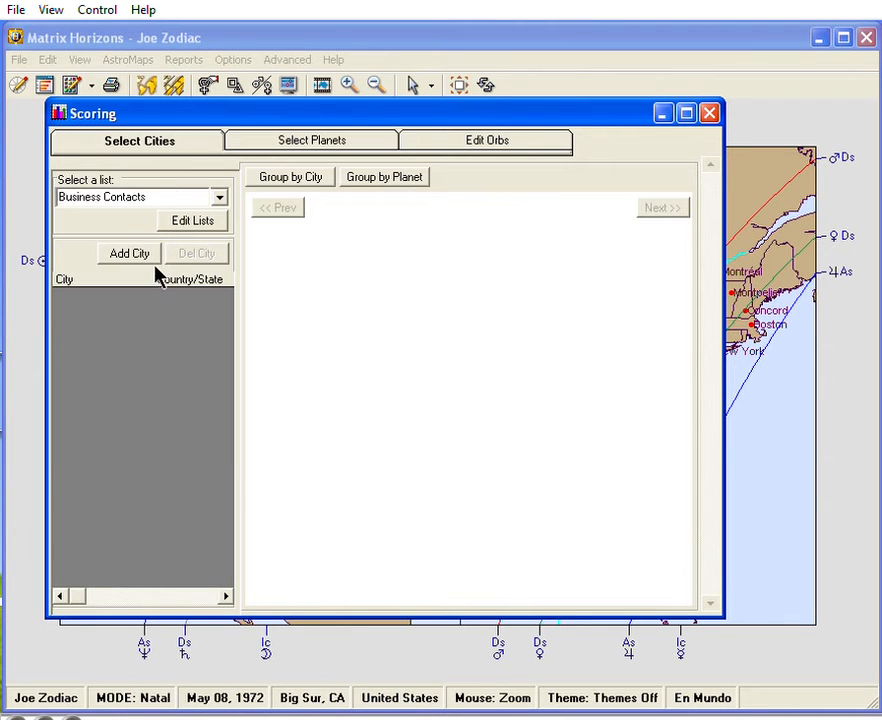
pyautogui.click(138, 256)
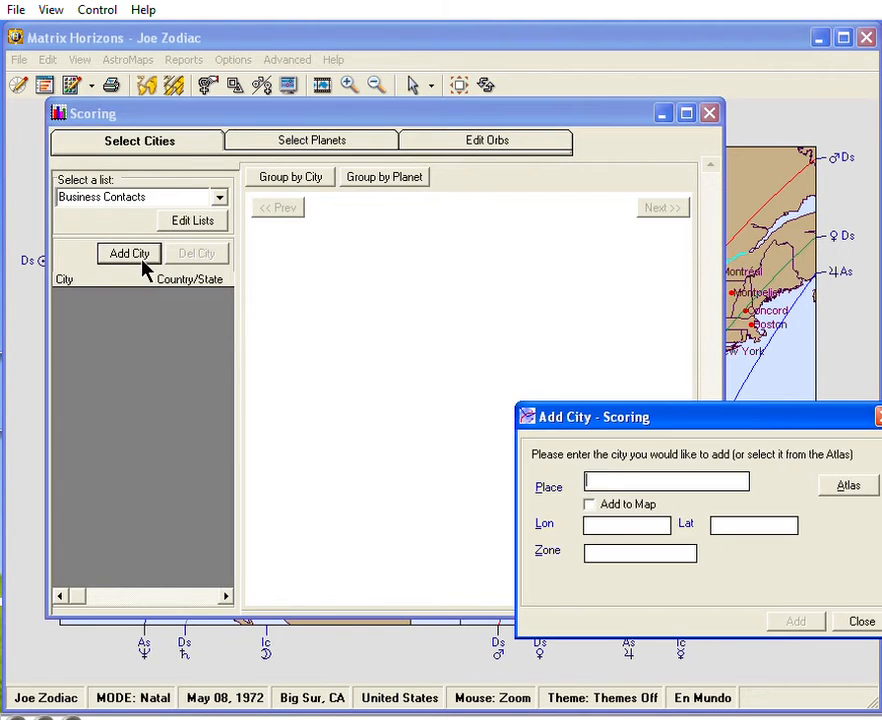
pyautogui.moveTo(658, 436); pyautogui.dragTo(445, 309)
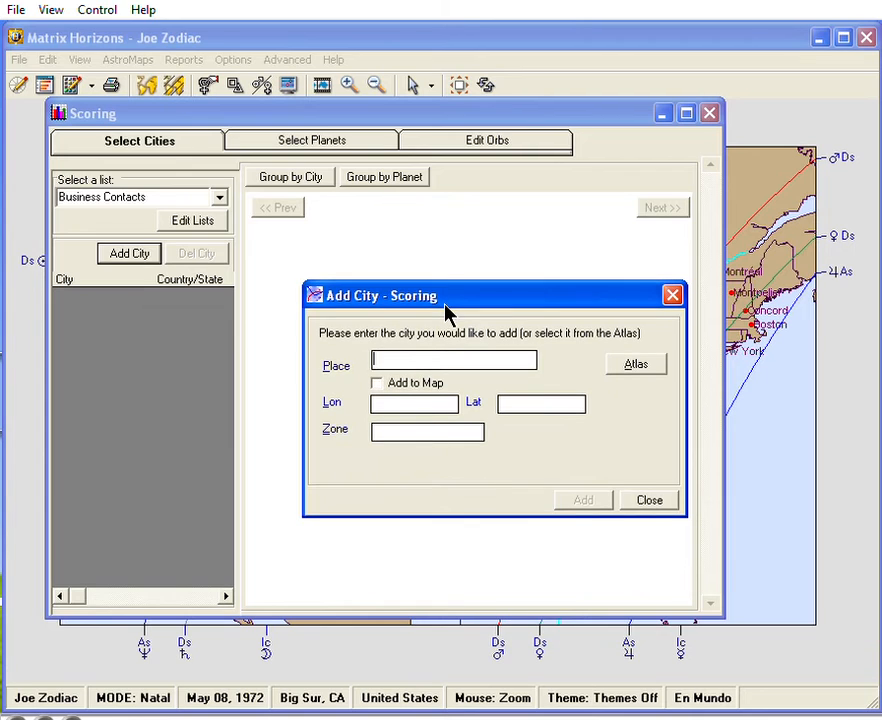
pyautogui.write('tampa')
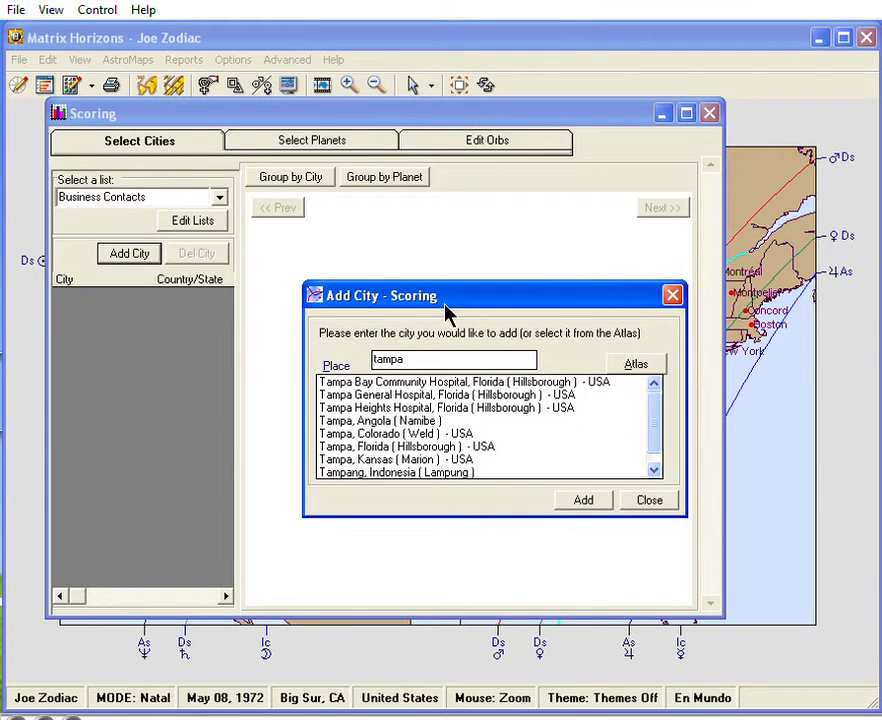
pyautogui.write(', f')
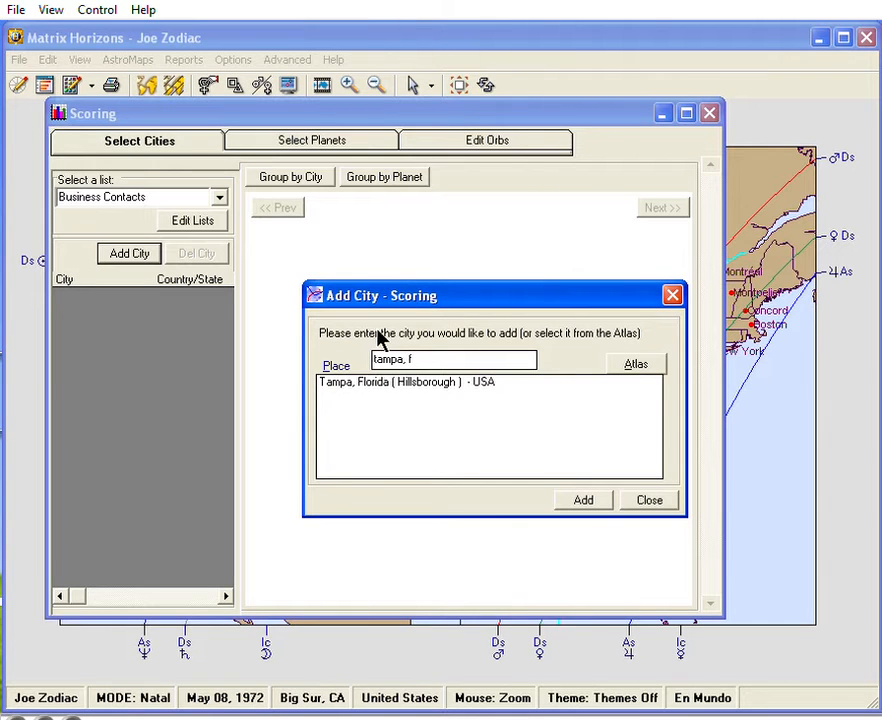
pyautogui.click(368, 383)
pyautogui.click(368, 388)
pyautogui.click(585, 502)
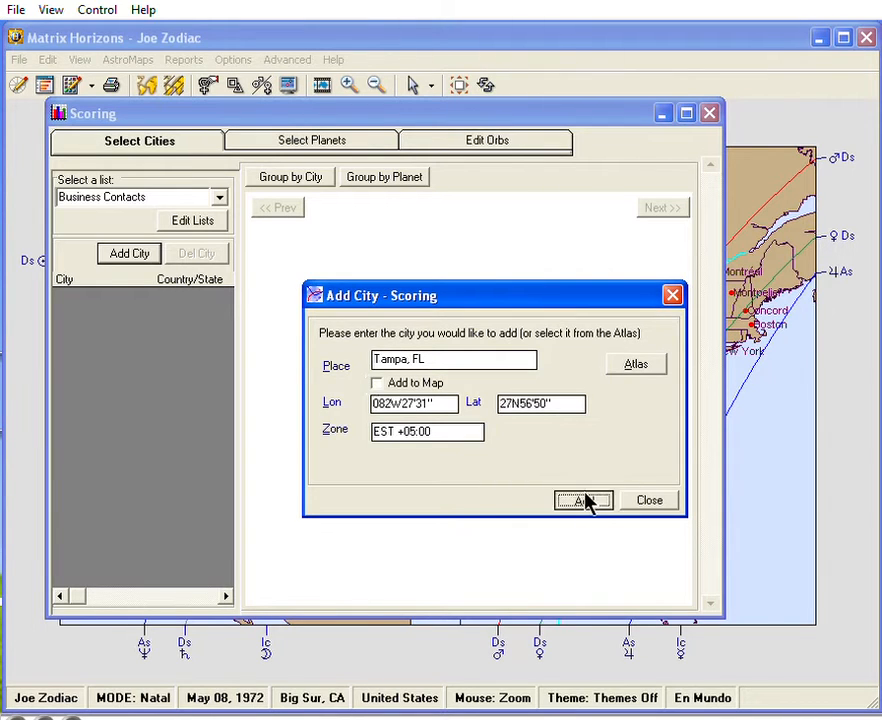
# Add Spokane, Washington to the Business Contacts list, replacing the previous place entry in the Add City form.
pyautogui.moveTo(459, 357); pyautogui.dragTo(372, 357)
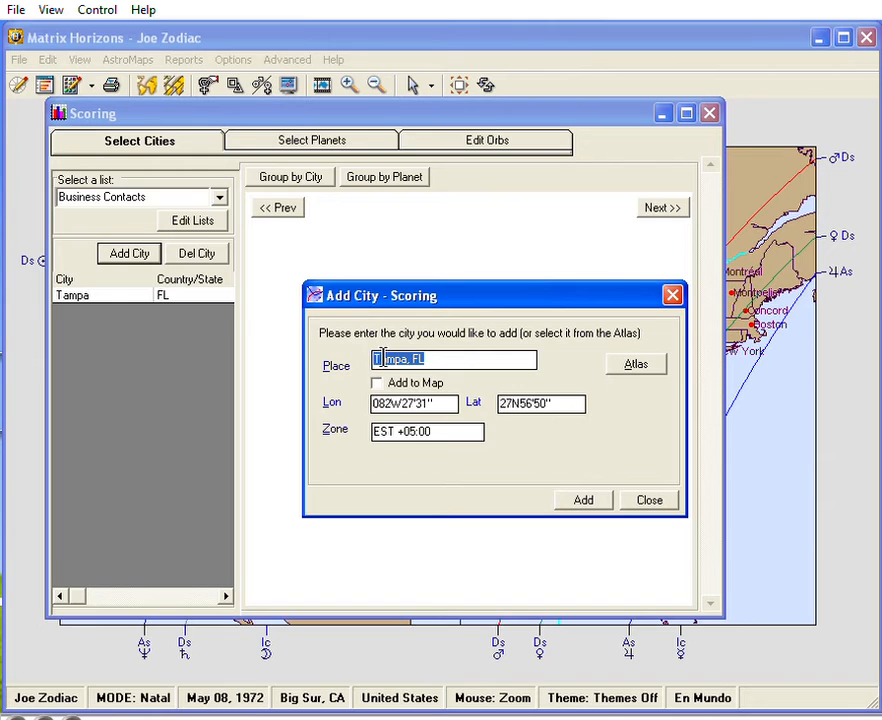
pyautogui.write('Sp')
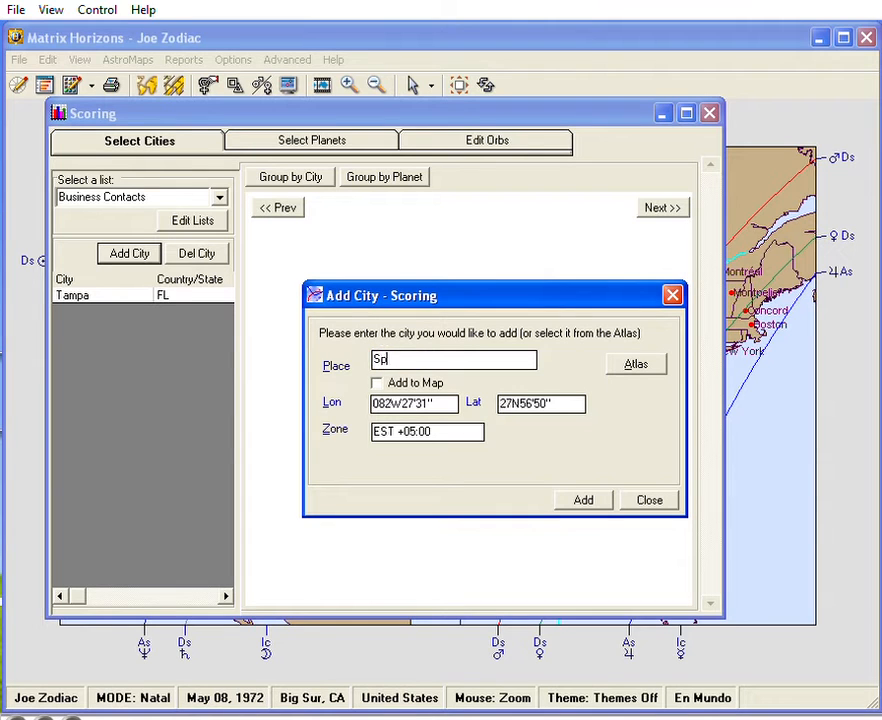
pyautogui.write('okane, wa')
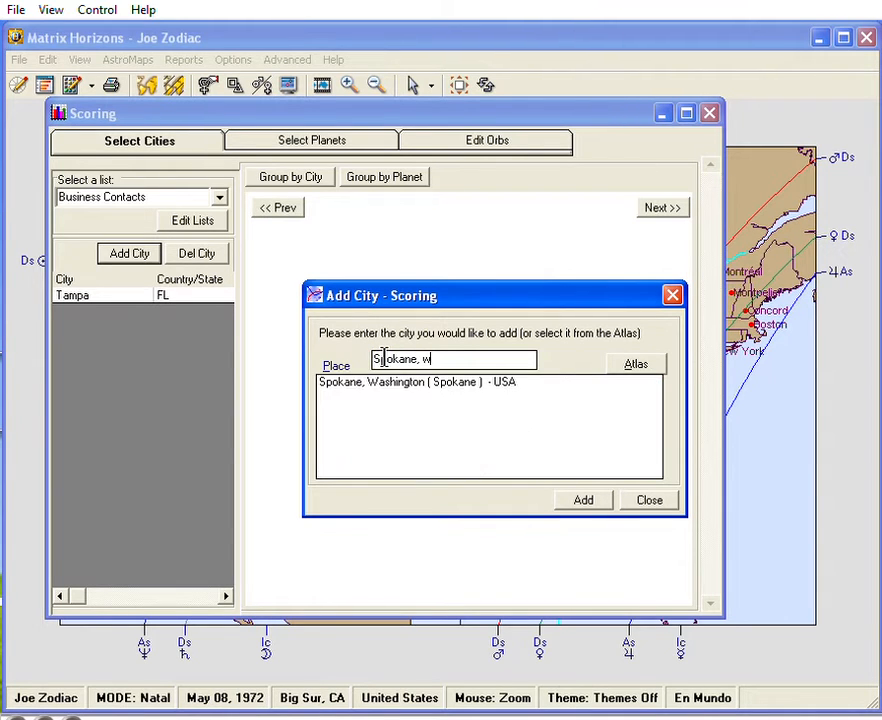
pyautogui.click(373, 382)
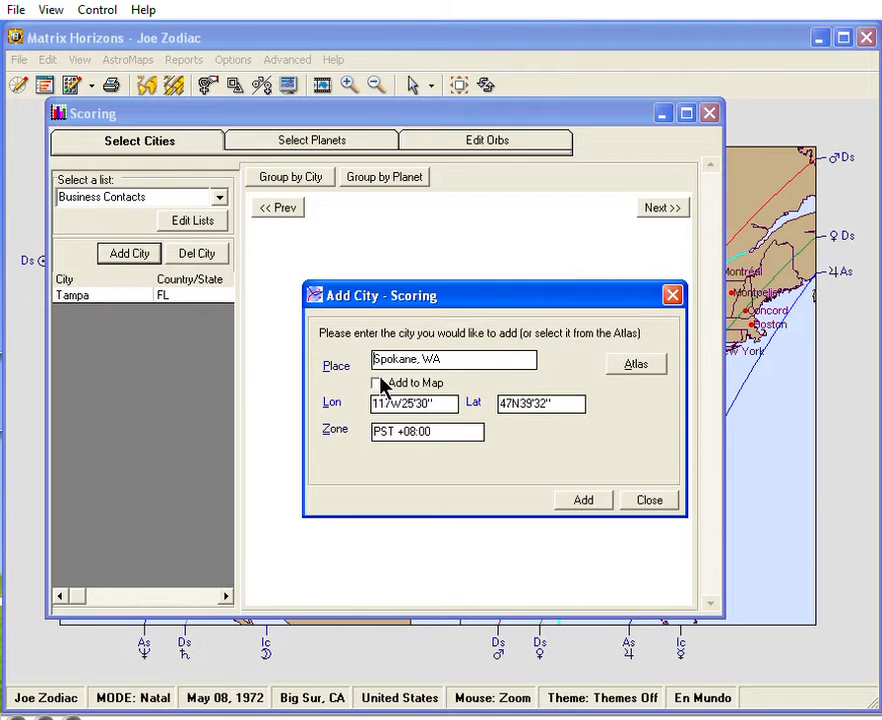
pyautogui.click(583, 500)
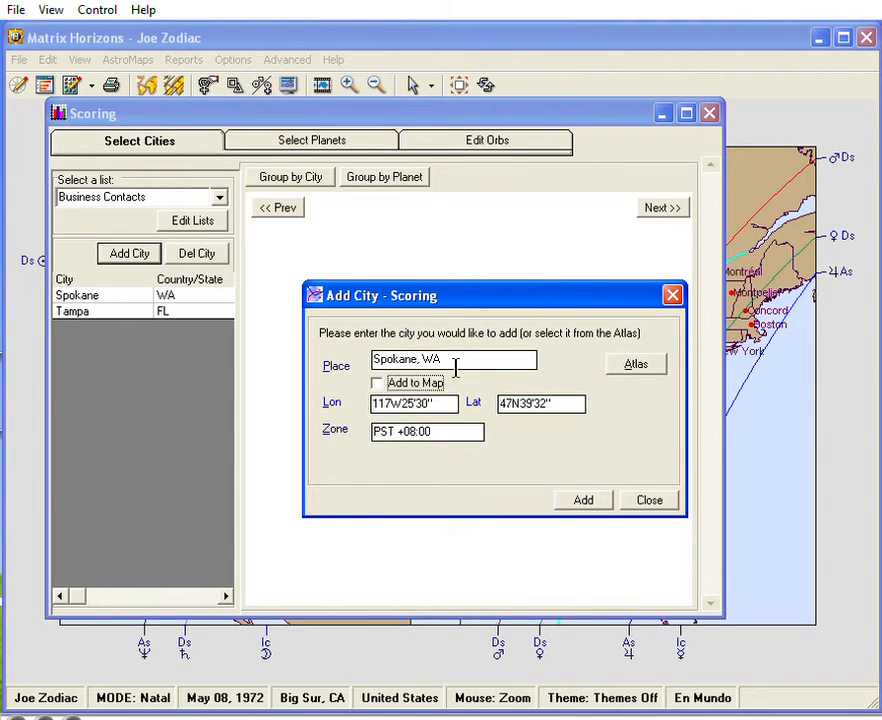
# Add Bangor, Maine (Penobscot) to the Business Contacts list and close the Add City form.
pyautogui.moveTo(455, 362); pyautogui.dragTo(376, 362)
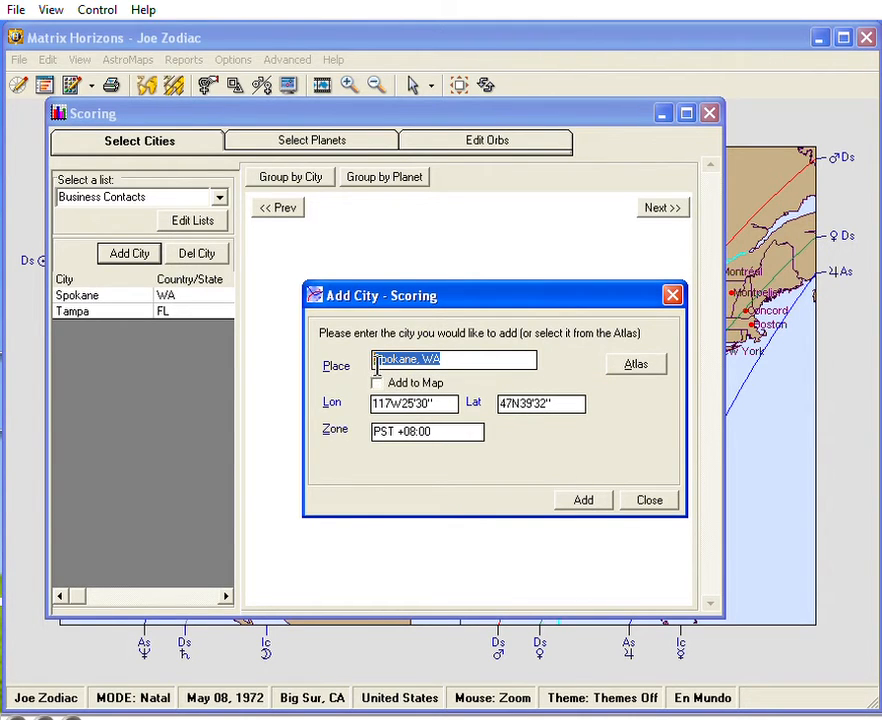
pyautogui.write('bangor,')
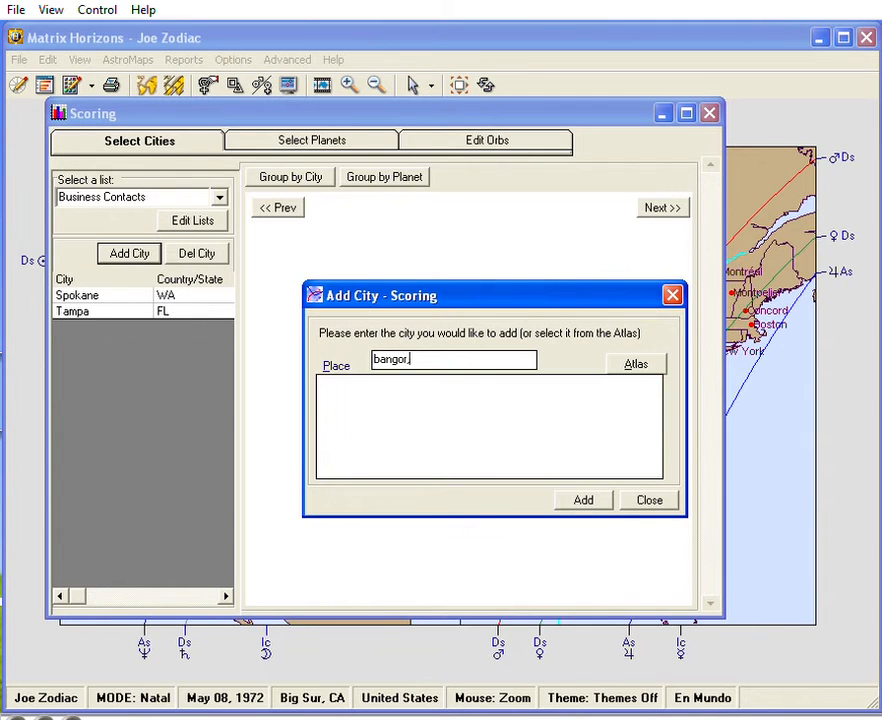
pyautogui.write(' m')
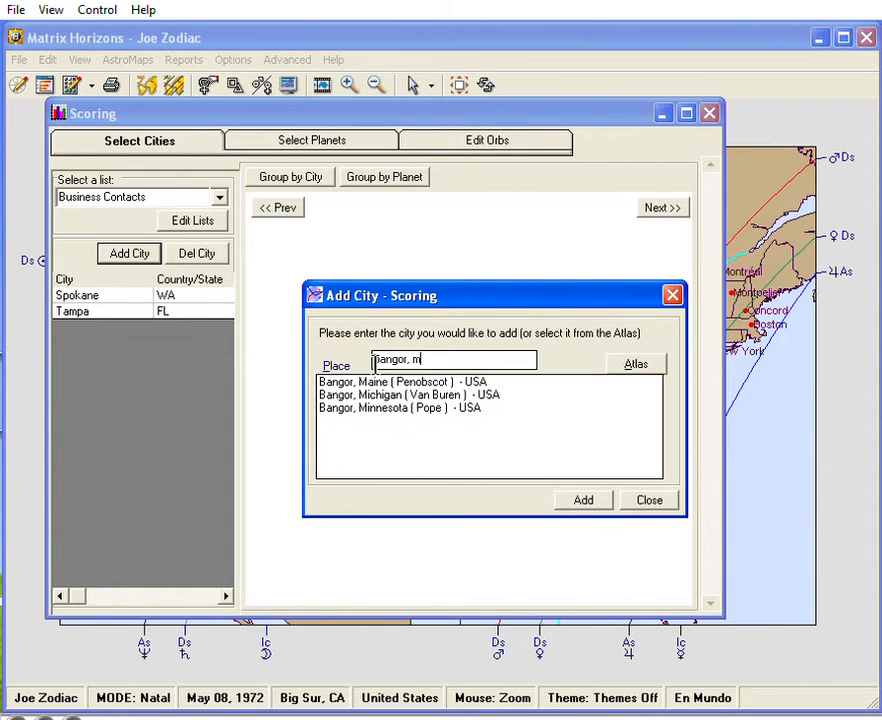
pyautogui.doubleClick(375, 383)
pyautogui.click(580, 503)
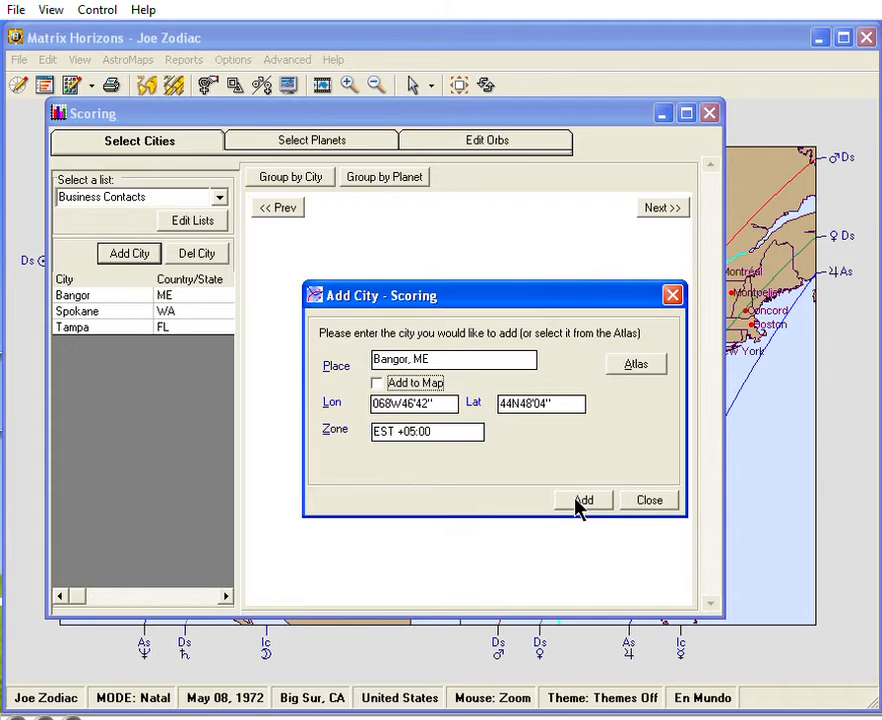
pyautogui.click(655, 505)
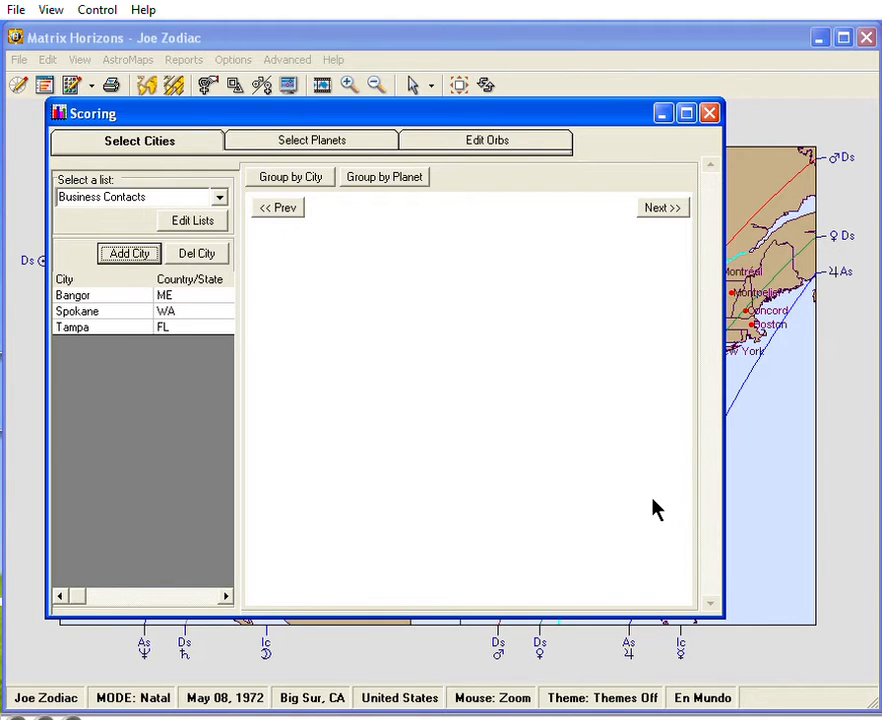
# Page through the planet score charts of Bangor, Spokane and Tampa.
pyautogui.click(664, 207)
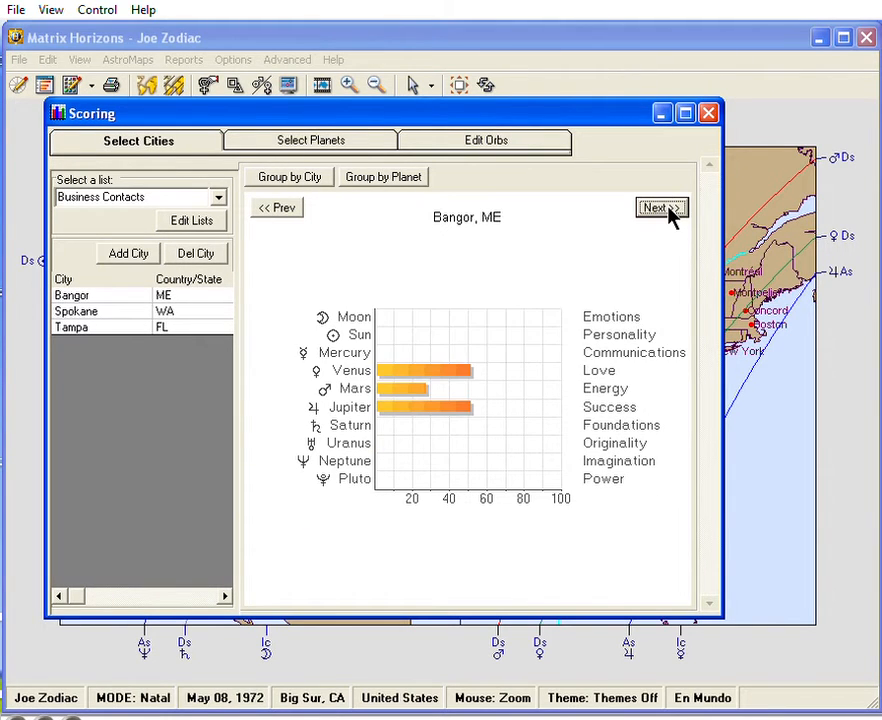
pyautogui.click(666, 209)
pyautogui.click(666, 209)
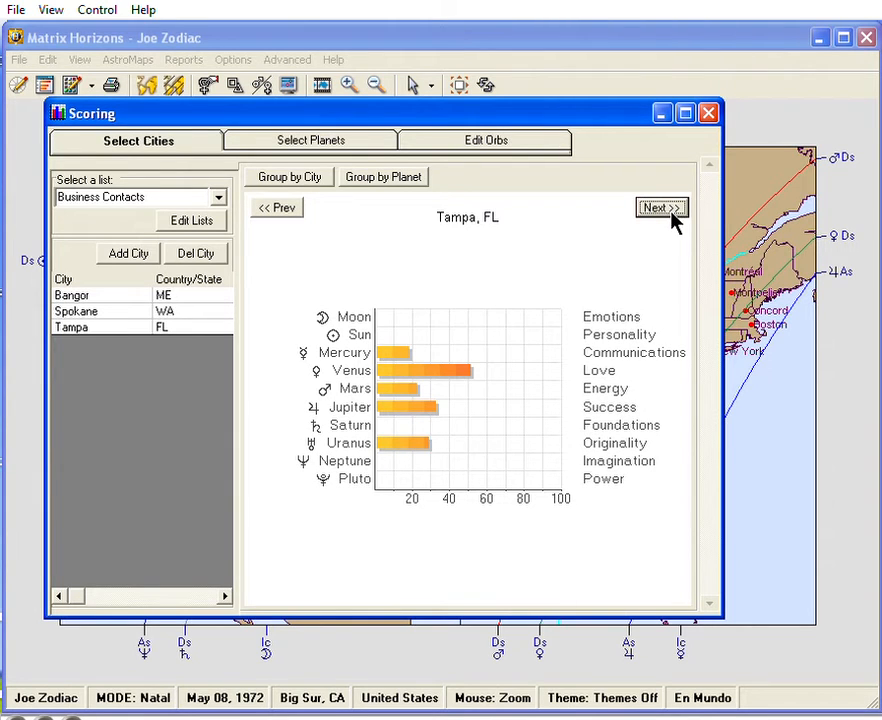
# Enable the High Score = 100% option in the orb settings and page through the rescaled charts of the three cities.
pyautogui.click(545, 145)
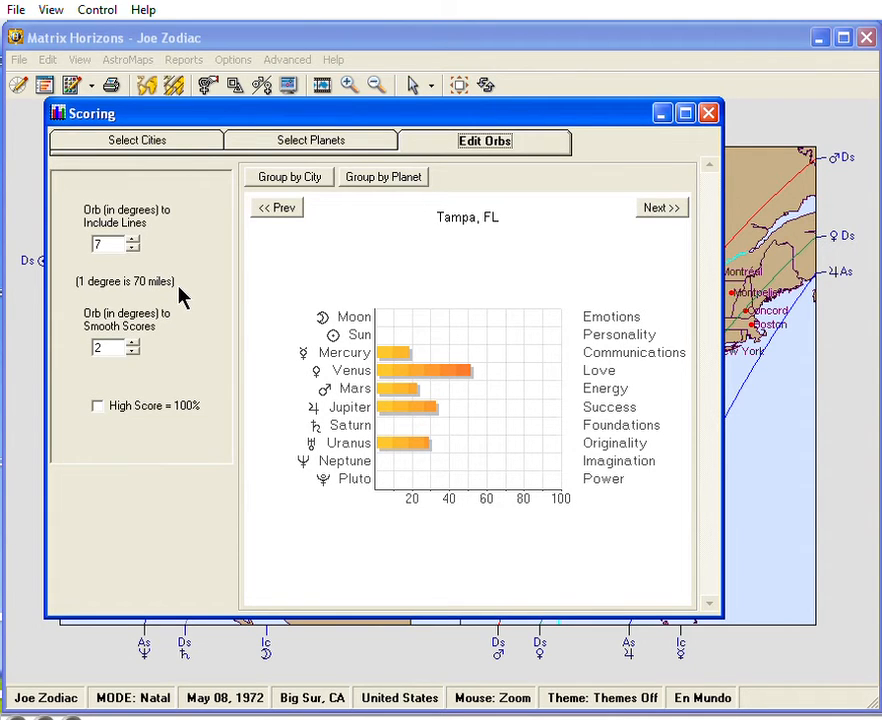
pyautogui.click(97, 407)
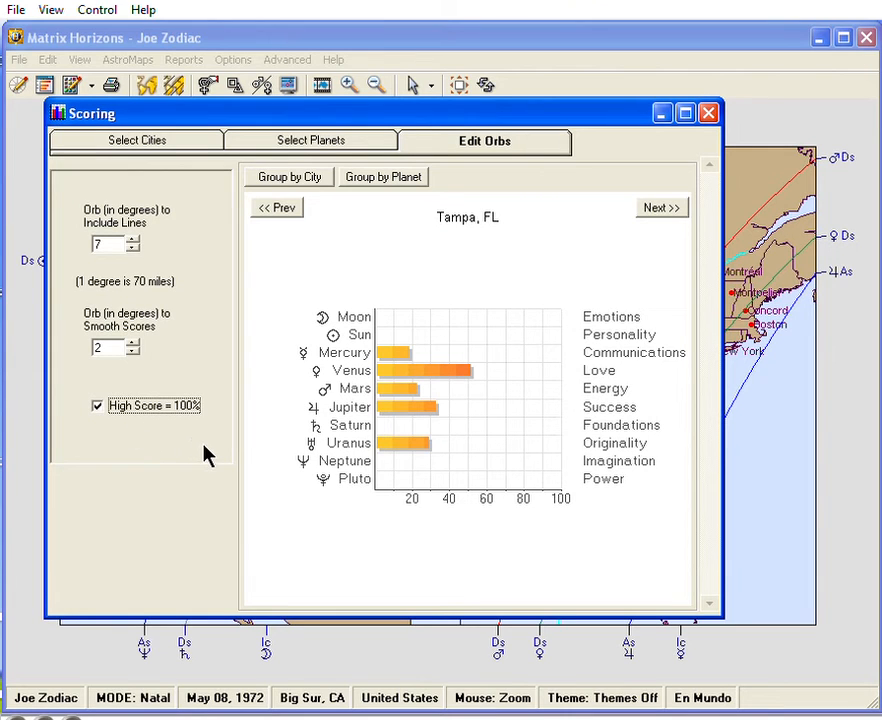
pyautogui.click(660, 208)
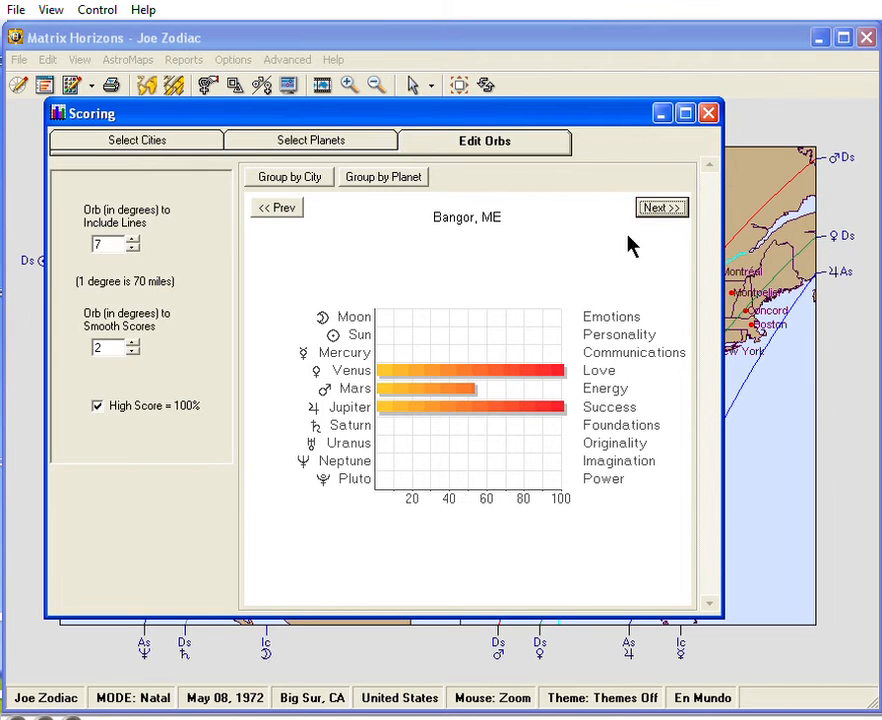
pyautogui.click(650, 207)
pyautogui.click(652, 209)
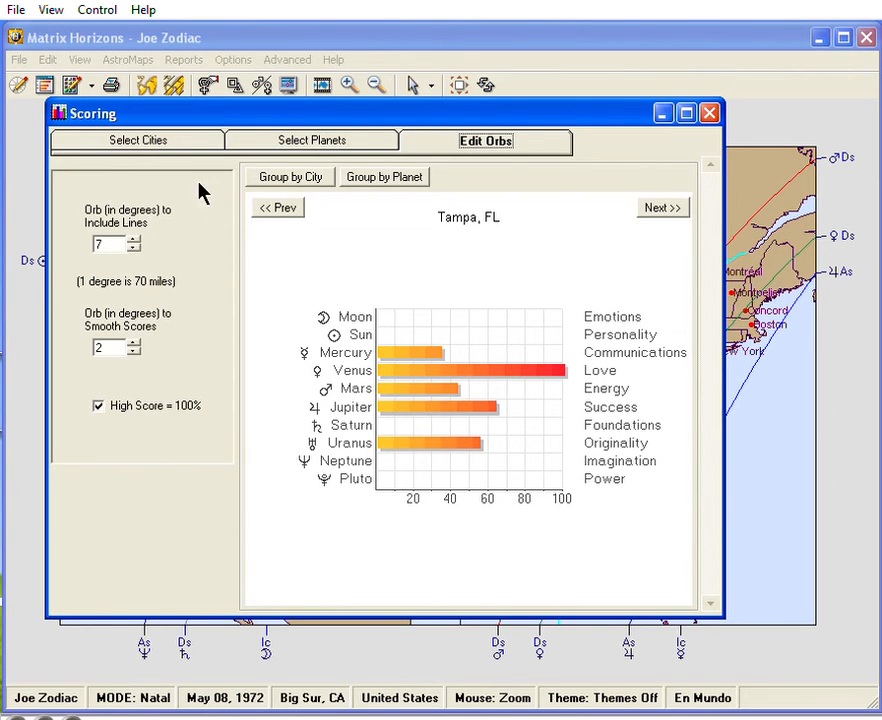
# Return to the city selection, group the scores by planet and page forward to the Sun chart.
pyautogui.click(173, 145)
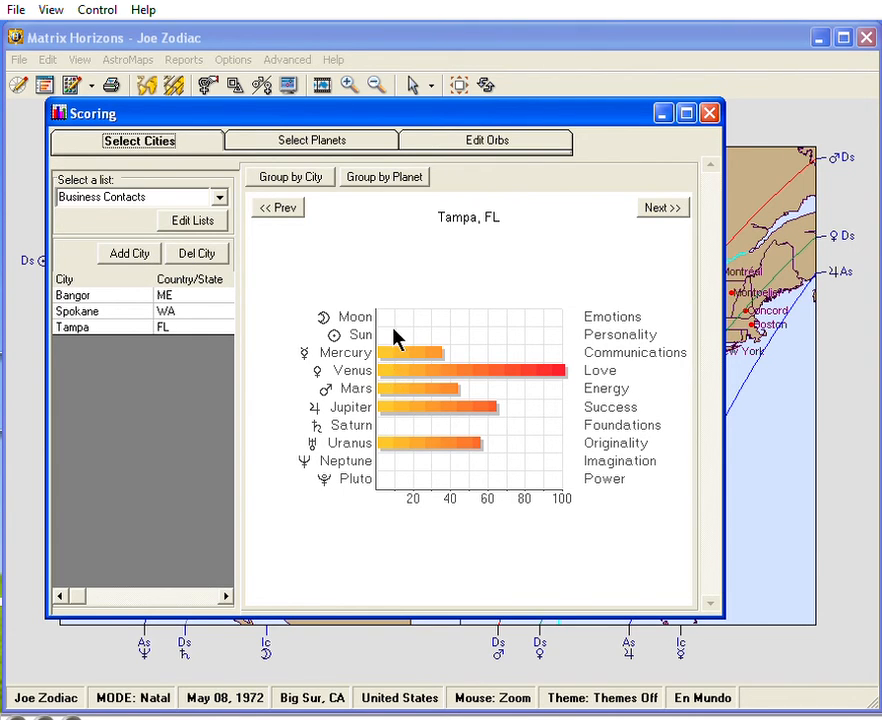
pyautogui.click(404, 180)
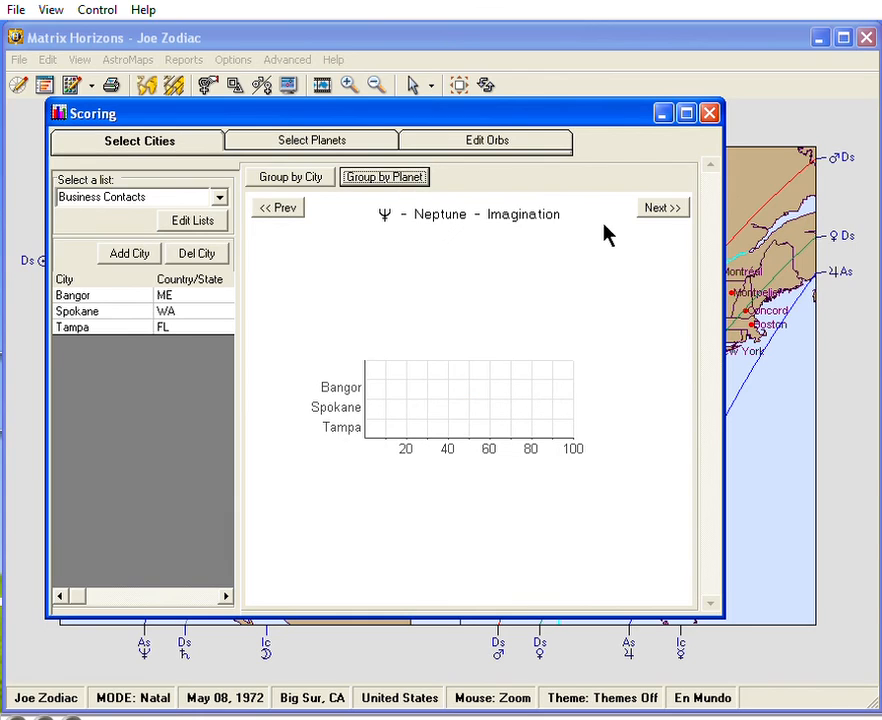
pyautogui.click(664, 208)
pyautogui.click(667, 209)
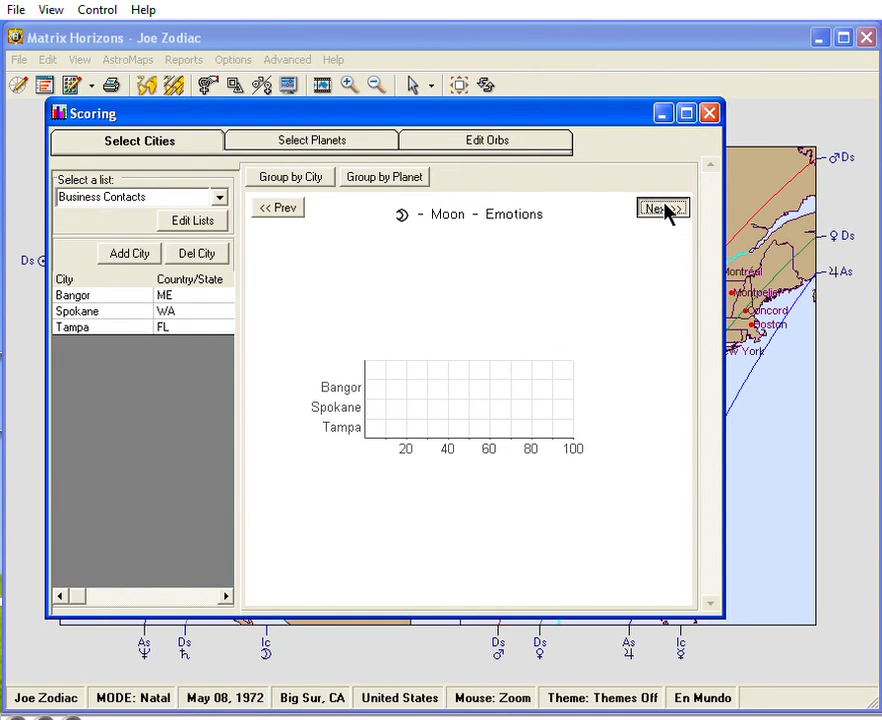
pyautogui.click(667, 209)
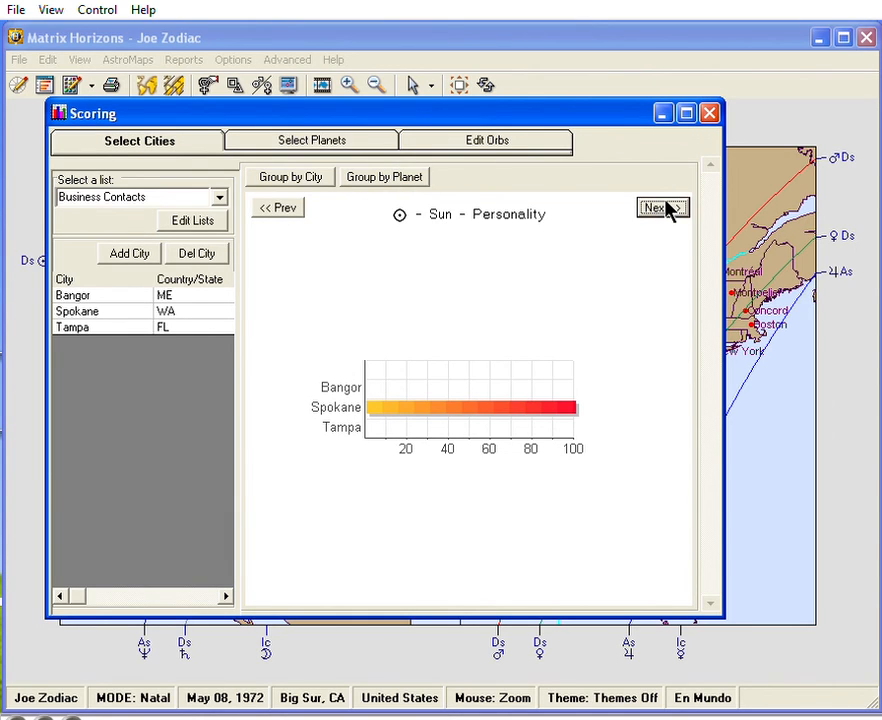
# Choose Mercury in the planet selection and display its chart comparing the three cities.
pyautogui.click(311, 140)
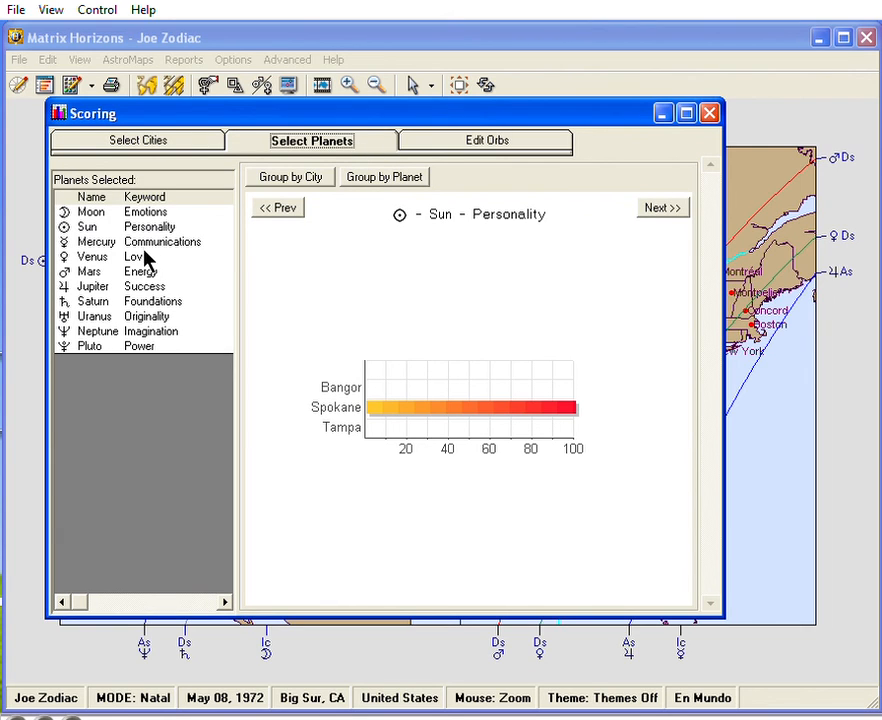
pyautogui.click(145, 243)
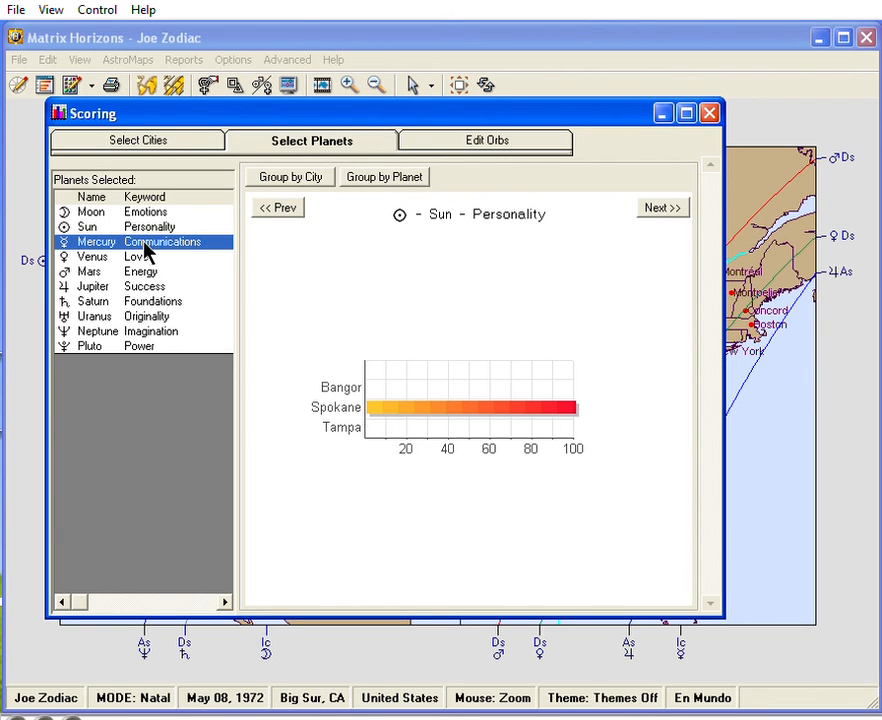
pyautogui.click(659, 210)
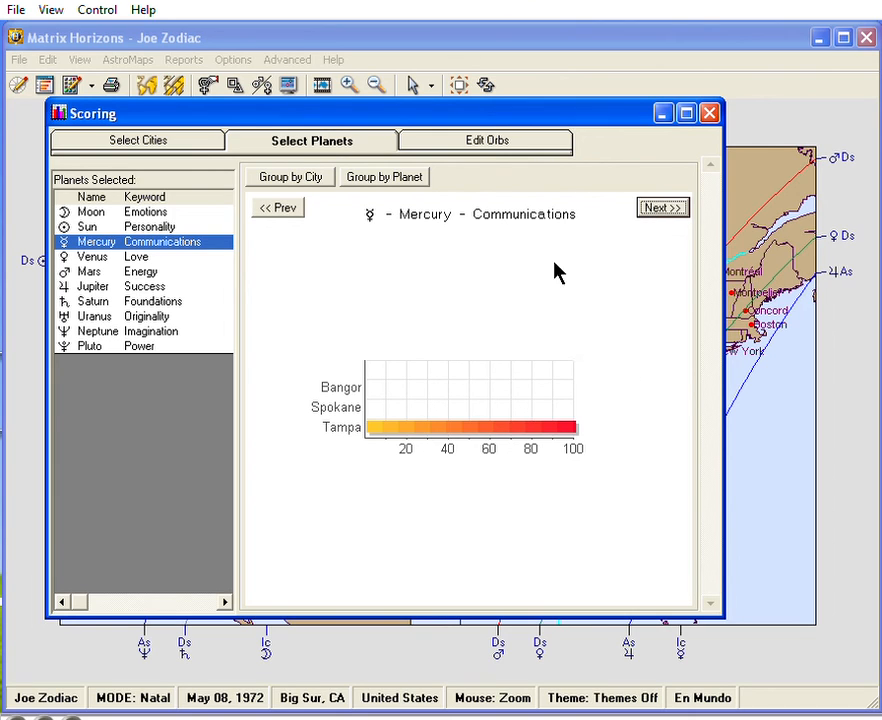
# Open the orb settings of the Scoring tool.
pyautogui.click(505, 145)
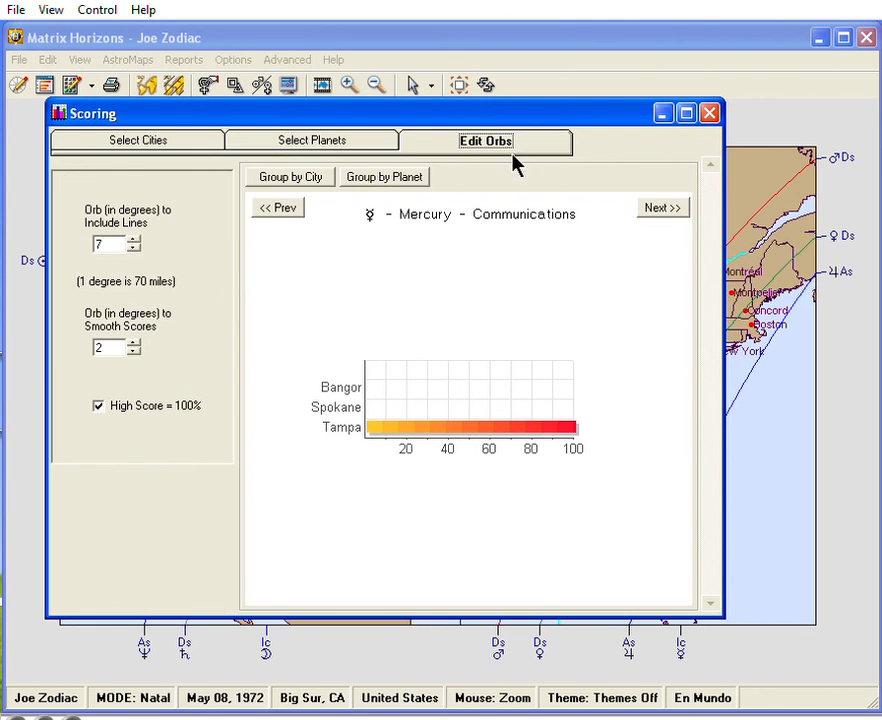